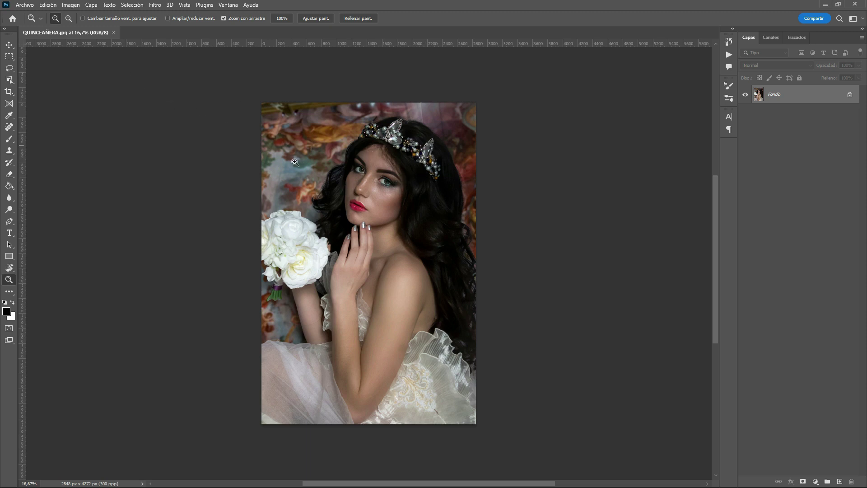
- Open the IMG_5058 .cr2 raw portrait in Camera Raw
{"action": "left_click", "coordinate": [26, 6]}
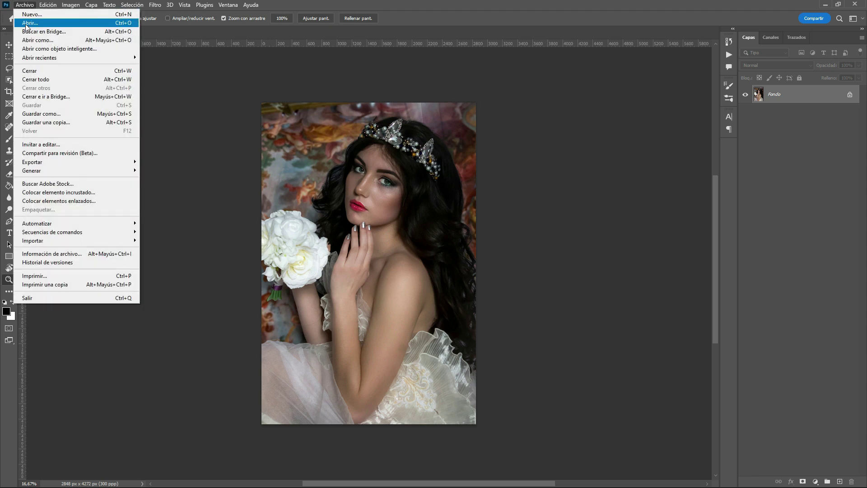
{"action": "left_click", "coordinate": [26, 26]}
{"action": "left_click", "coordinate": [142, 78]}
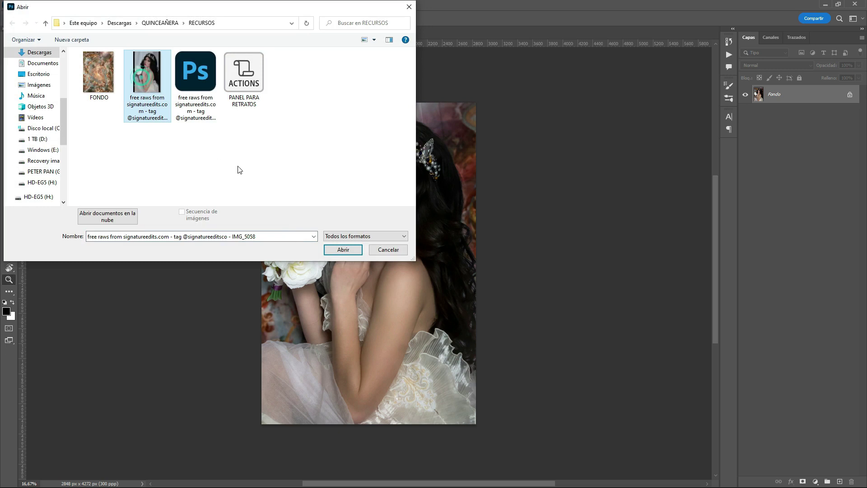
{"action": "left_click", "coordinate": [343, 249]}
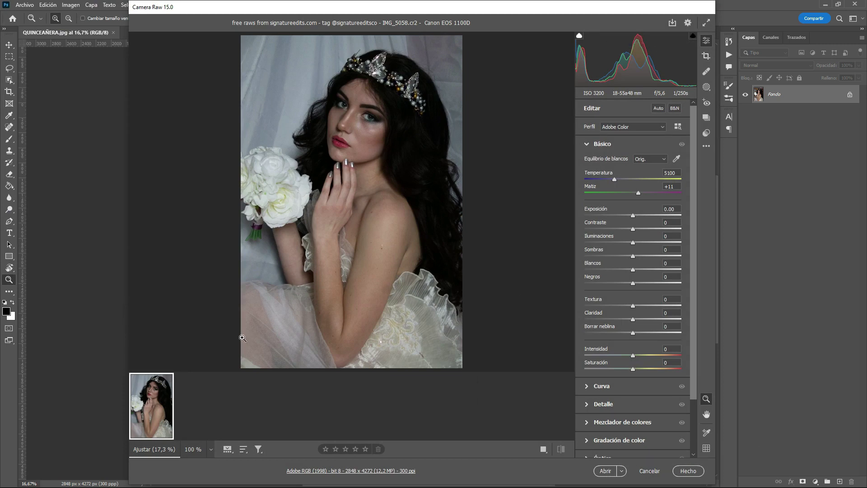
- Inspect skin, face and hand detail at 100%, then open the raw as a Photoshop document
{"action": "left_click", "coordinate": [342, 237]}
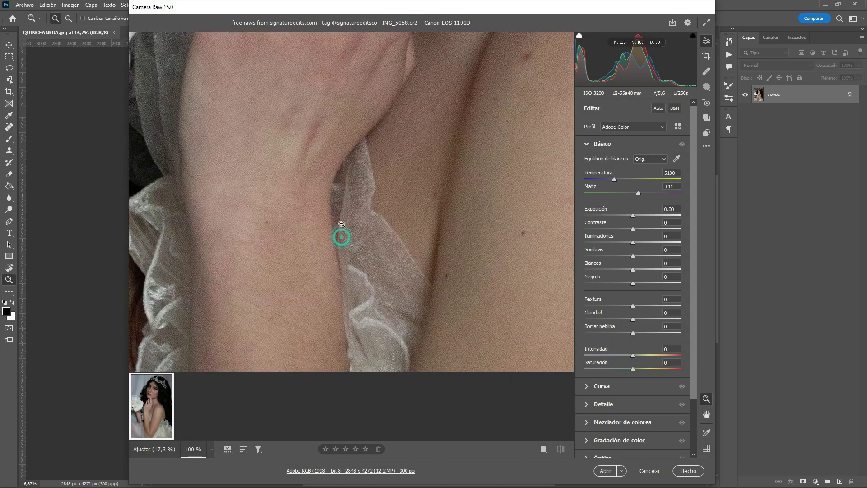
{"action": "left_click_drag", "start_coordinate": [405, 131], "coordinate": [351, 219]}
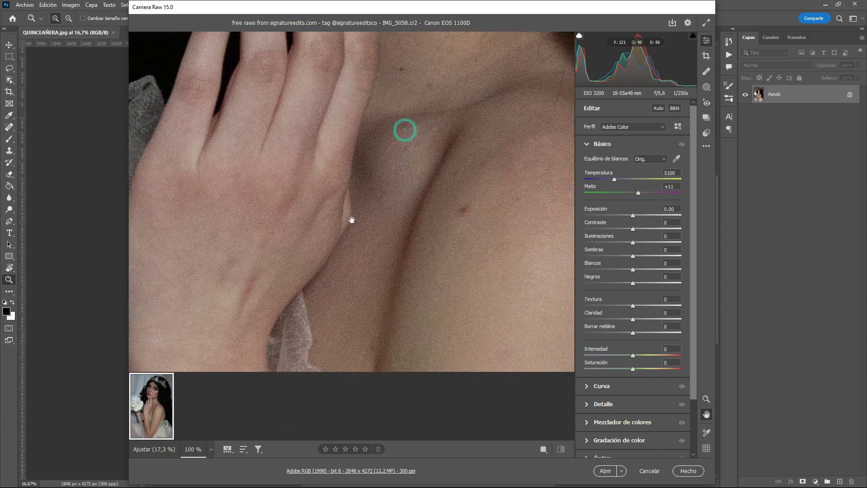
{"action": "left_click_drag", "start_coordinate": [379, 136], "coordinate": [382, 281]}
{"action": "mouse_move", "coordinate": [426, 128]}
{"action": "left_mouse_down"}
{"action": "mouse_move", "coordinate": [397, 167]}
{"action": "mouse_move", "coordinate": [402, 331]}
{"action": "left_mouse_up"}
{"action": "mouse_move", "coordinate": [408, 234]}
{"action": "left_mouse_down"}
{"action": "mouse_move", "coordinate": [407, 313]}
{"action": "mouse_move", "coordinate": [374, 108]}
{"action": "left_mouse_up"}
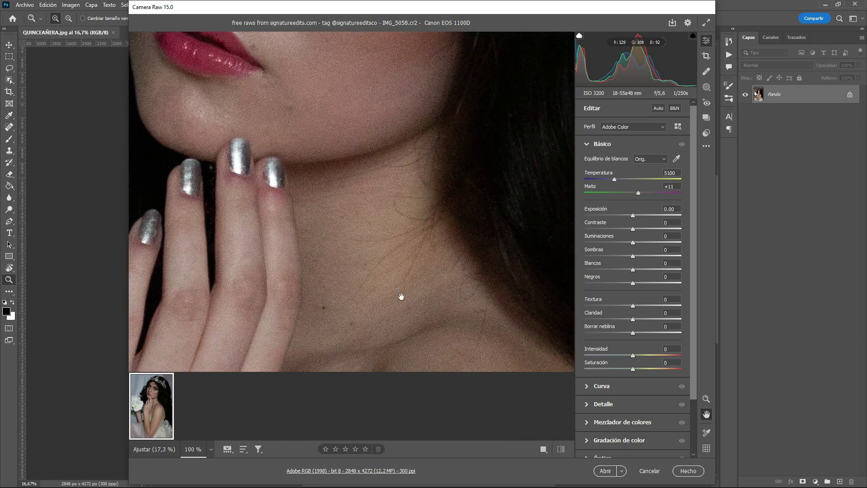
{"action": "left_click_drag", "start_coordinate": [396, 294], "coordinate": [373, 149]}
{"action": "left_click_drag", "start_coordinate": [418, 311], "coordinate": [422, 164]}
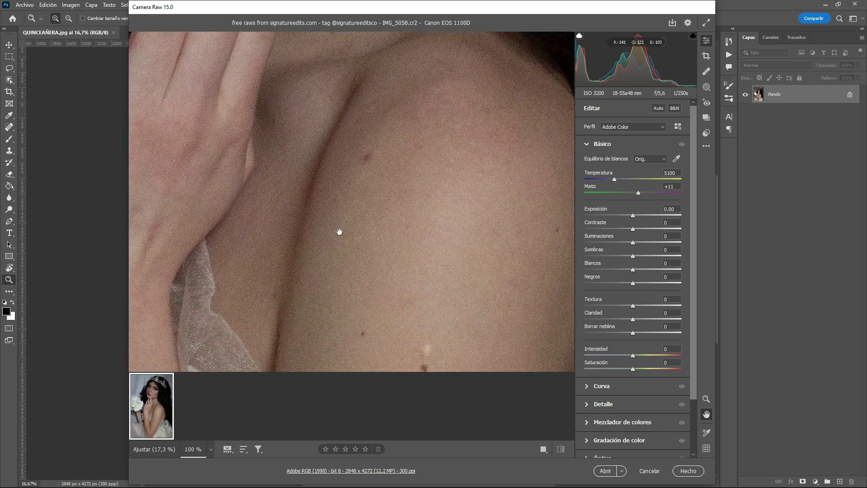
{"action": "left_click_drag", "start_coordinate": [339, 230], "coordinate": [434, 193]}
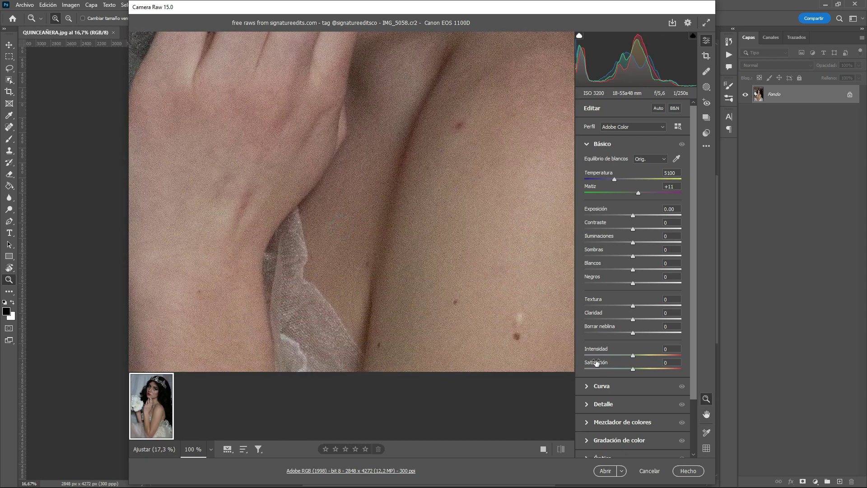
{"action": "left_click", "coordinate": [604, 470]}
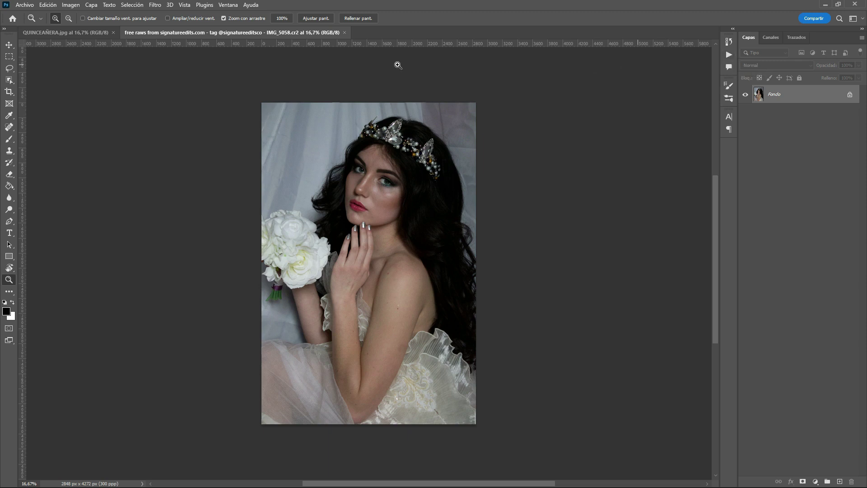
- Show the Actions panel and load the PANEL PARA RETRATOS actions file from its flyout menu
{"action": "left_click", "coordinate": [228, 6]}
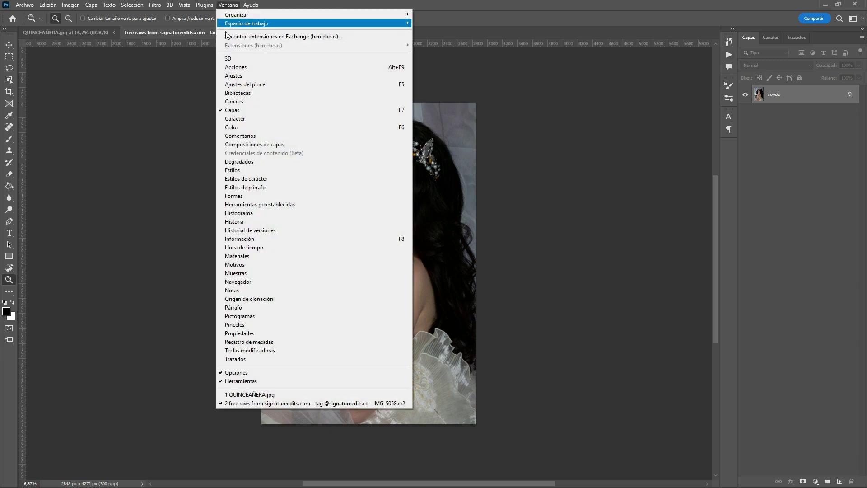
{"action": "left_click", "coordinate": [234, 68]}
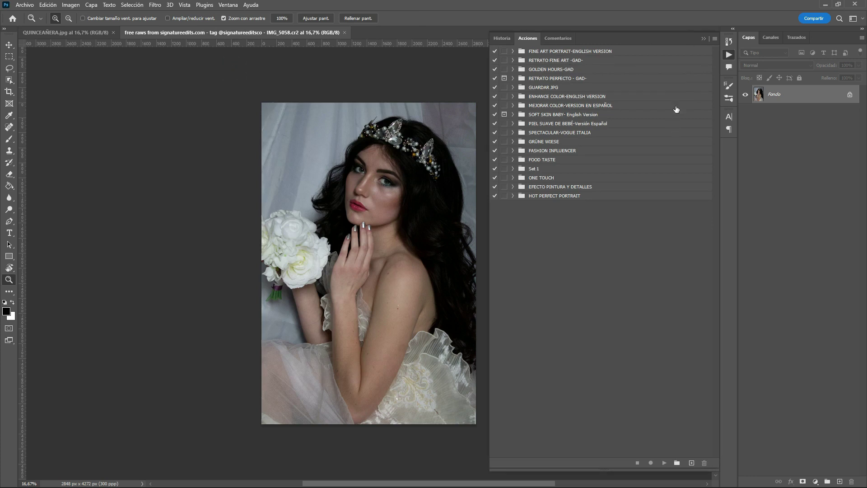
{"action": "left_click", "coordinate": [714, 39]}
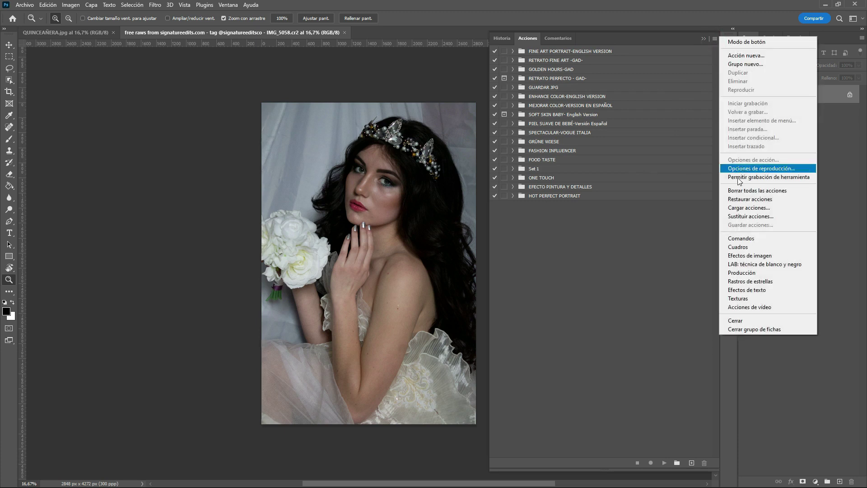
{"action": "left_click", "coordinate": [742, 209]}
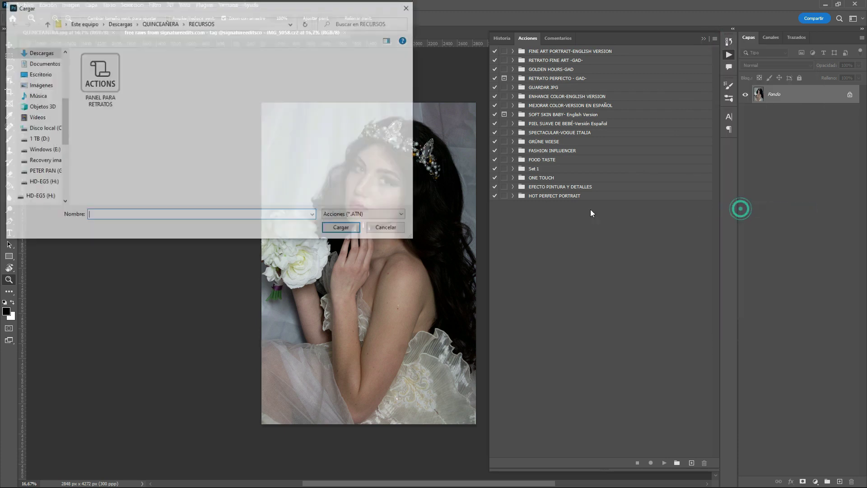
{"action": "left_click", "coordinate": [110, 71]}
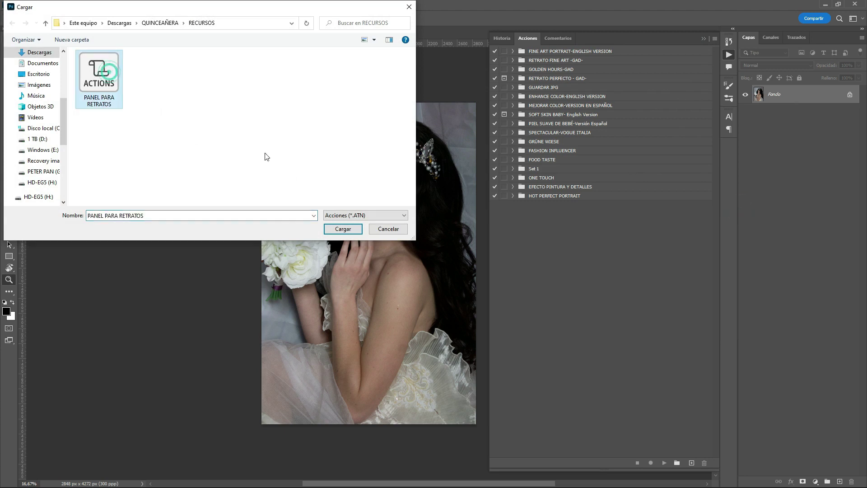
{"action": "left_click", "coordinate": [343, 230]}
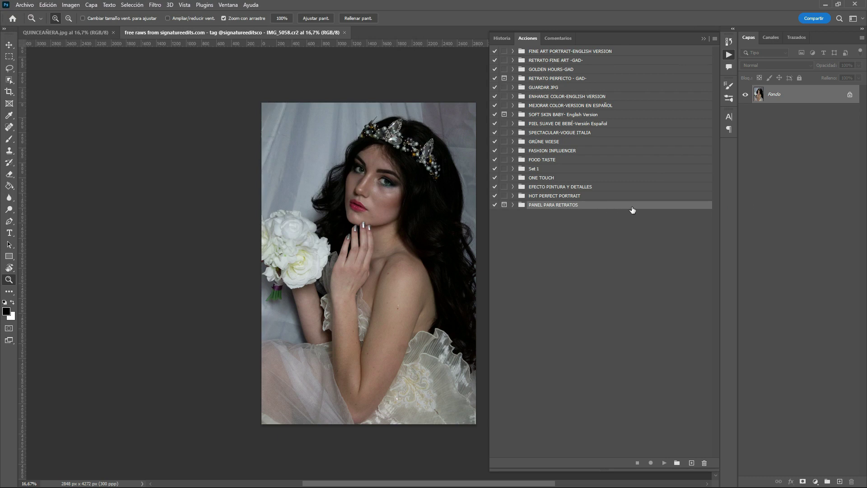
- Expand PANEL PARA RETRATOS and select its -CORRECCIONES action
{"action": "left_click", "coordinate": [513, 206]}
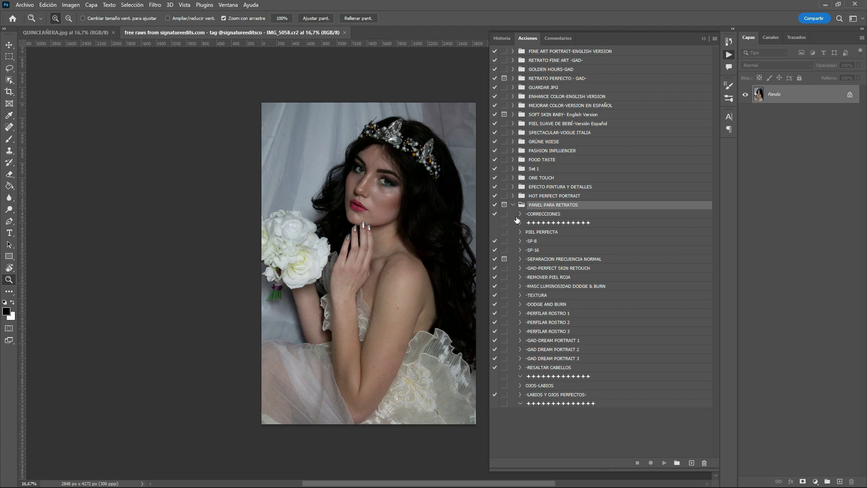
{"action": "left_click", "coordinate": [560, 215]}
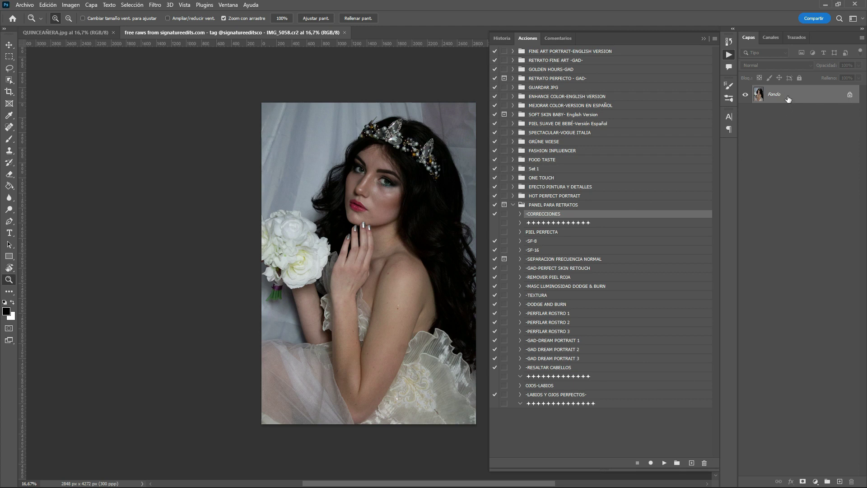
{"action": "left_click", "coordinate": [849, 96]}
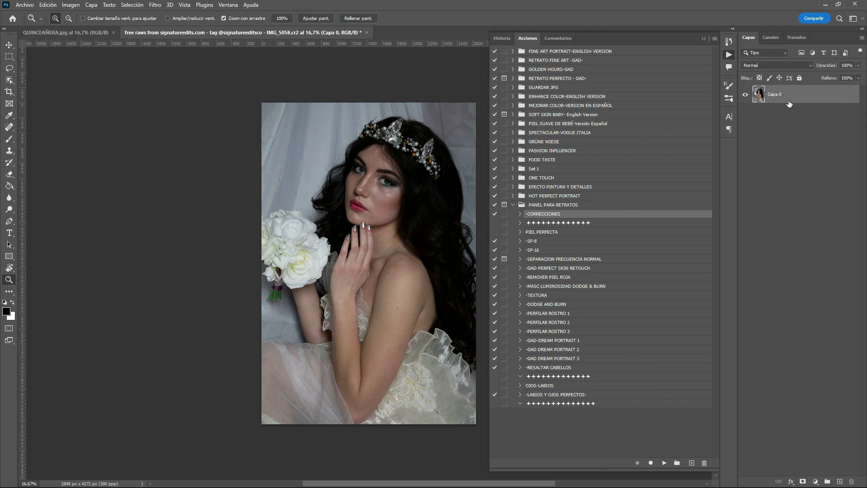
{"action": "double_click", "coordinate": [776, 94]}
{"action": "type", "text": "OU"}
{"action": "key", "text": "End"}
{"action": "key", "text": "BackSpace"}
{"action": "key", "text": "BackSpace"}
{"action": "key", "text": "BackSpace"}
{"action": "left_click", "coordinate": [813, 92]}
{"action": "left_click", "coordinate": [91, 6]}
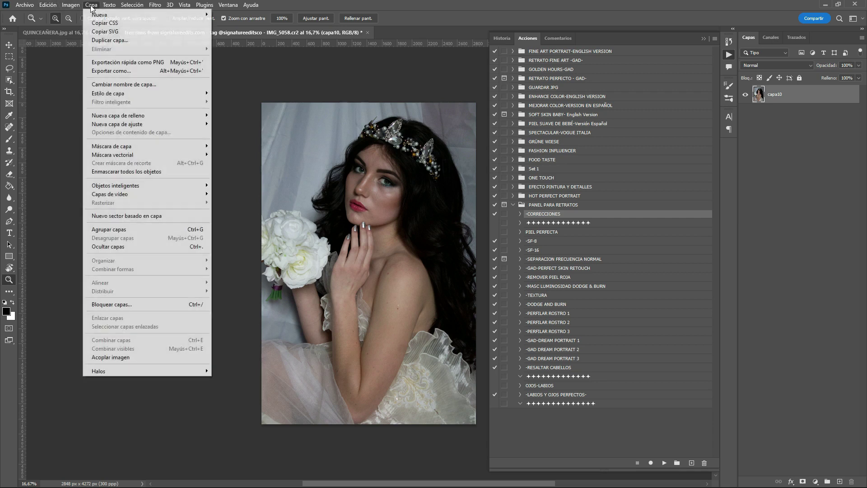
{"action": "left_click", "coordinate": [112, 359]}
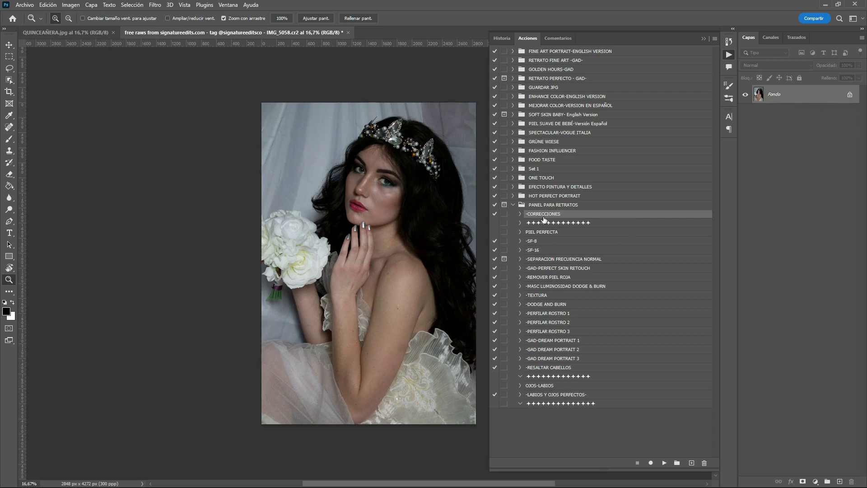
{"action": "left_click", "coordinate": [664, 463]}
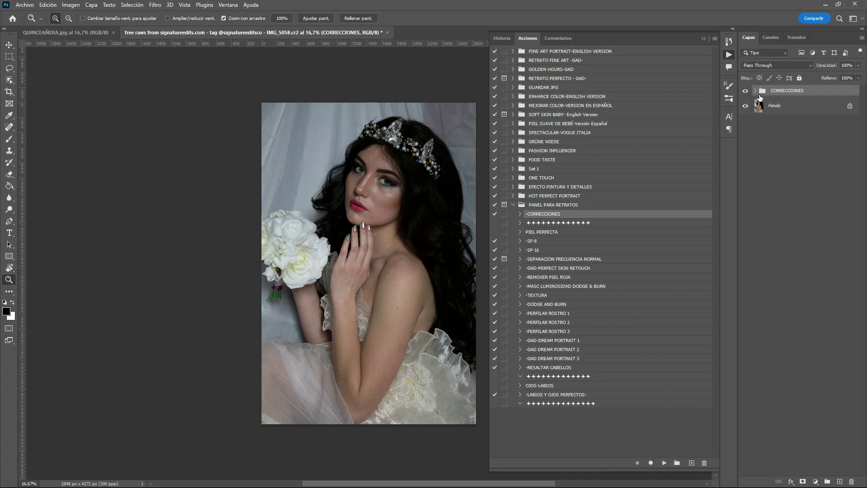
{"action": "left_click", "coordinate": [756, 91]}
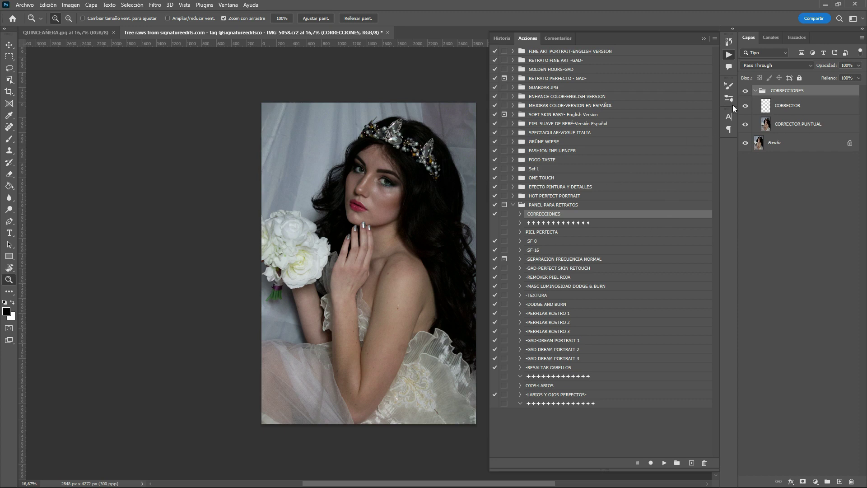
{"action": "left_click", "coordinate": [755, 91]}
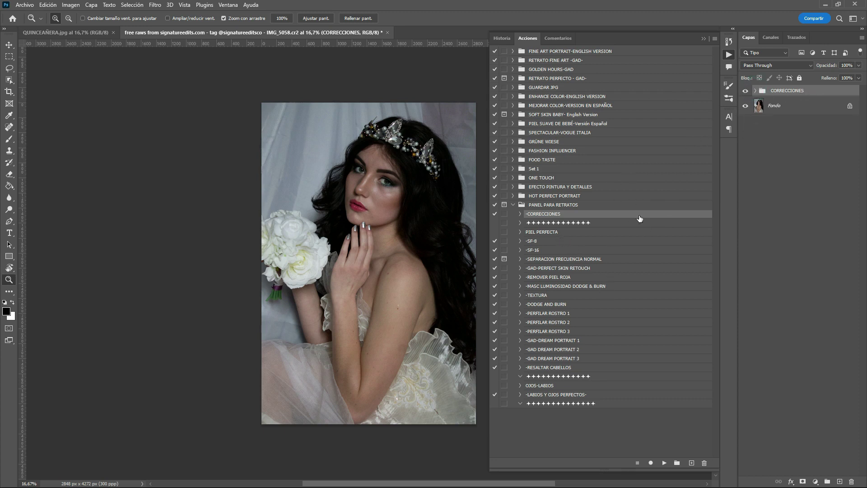
{"action": "right_click", "coordinate": [820, 92]}
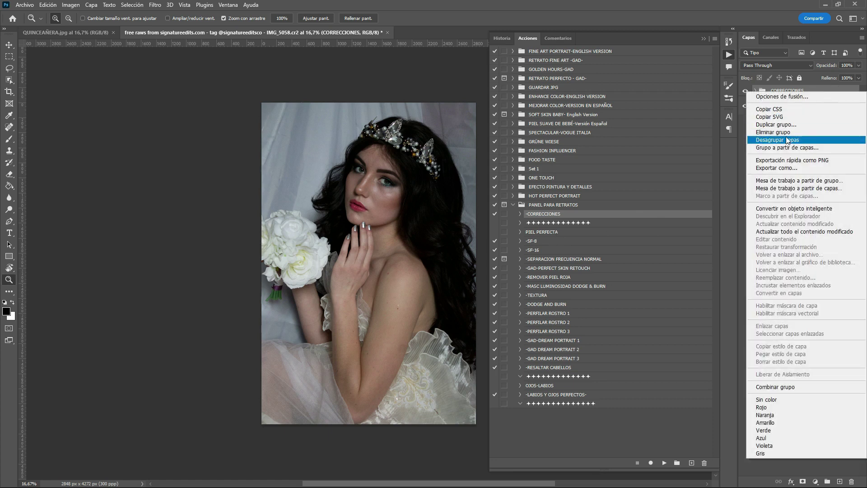
{"action": "left_click", "coordinate": [788, 133]}
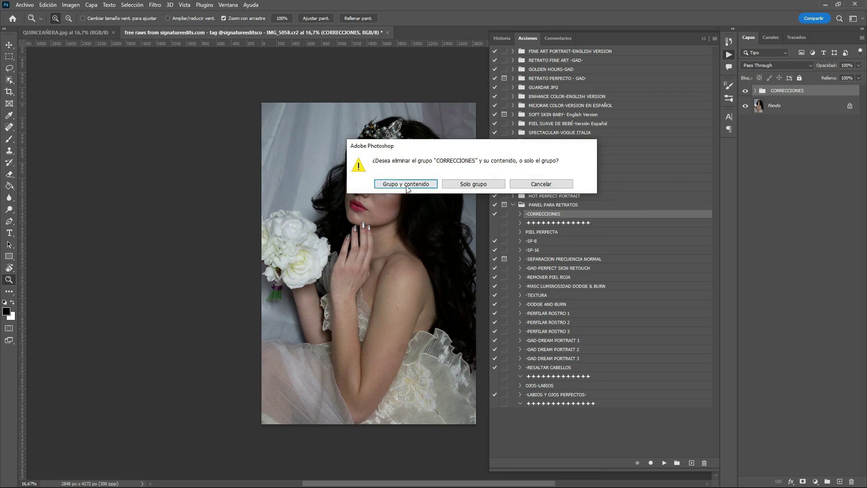
{"action": "left_click", "coordinate": [407, 191]}
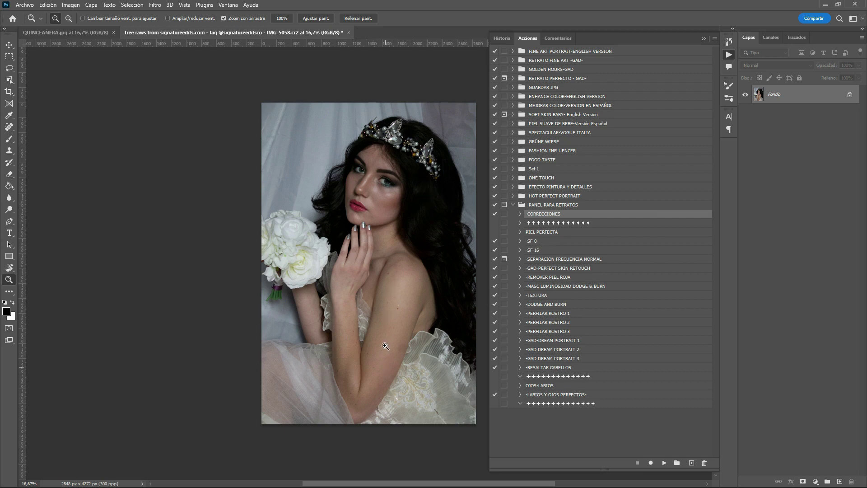
- Run the -SF-8 action and inspect the resulting SF-8 group's TEXTURA and COLOR layers
{"action": "left_click", "coordinate": [546, 242]}
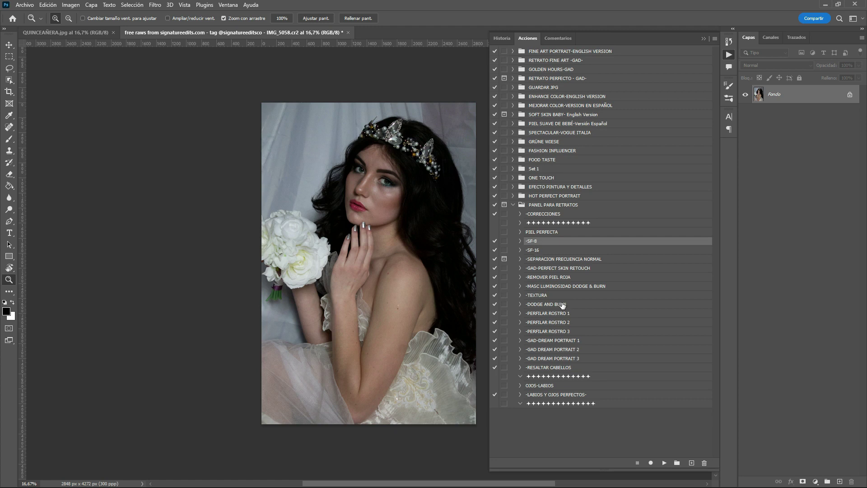
{"action": "left_click", "coordinate": [665, 463]}
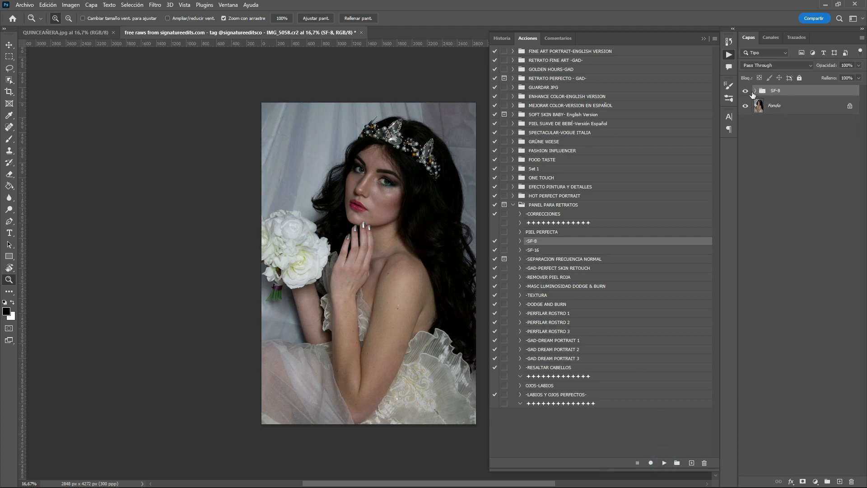
{"action": "left_click", "coordinate": [757, 92]}
{"action": "left_click", "coordinate": [780, 131]}
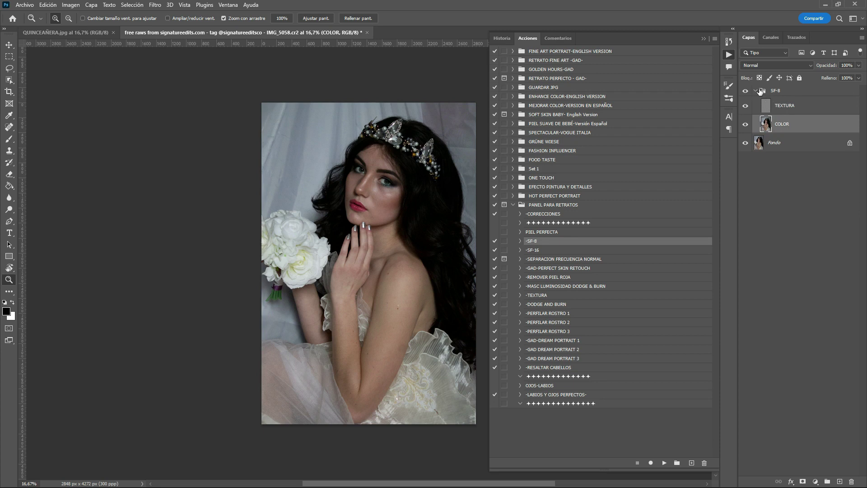
- Delete the SF-8 group together with its contents
{"action": "left_click", "coordinate": [786, 90]}
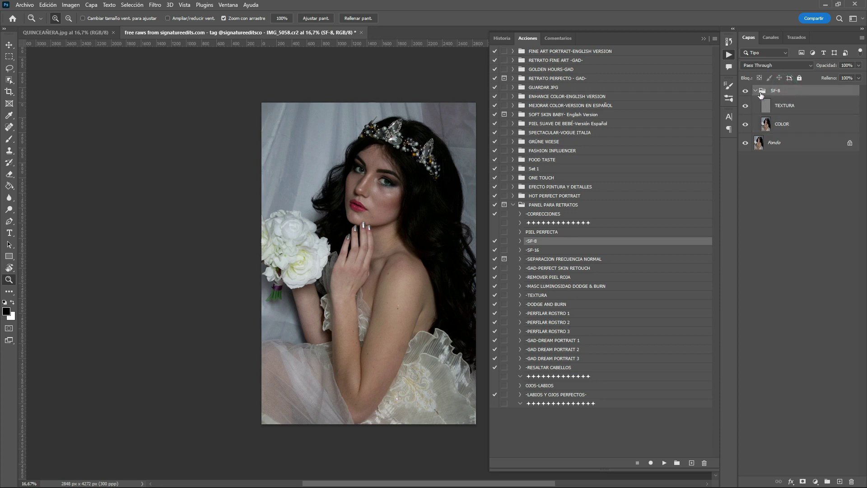
{"action": "right_click", "coordinate": [796, 90]}
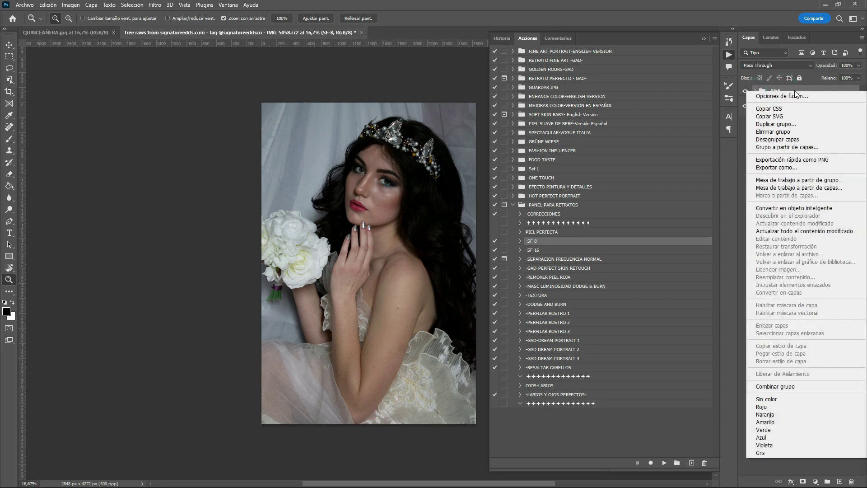
{"action": "left_click", "coordinate": [770, 132]}
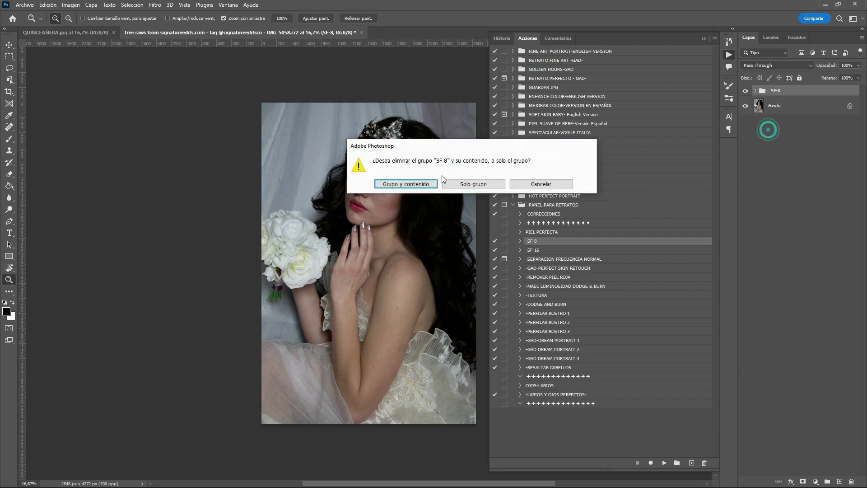
{"action": "left_click", "coordinate": [421, 183]}
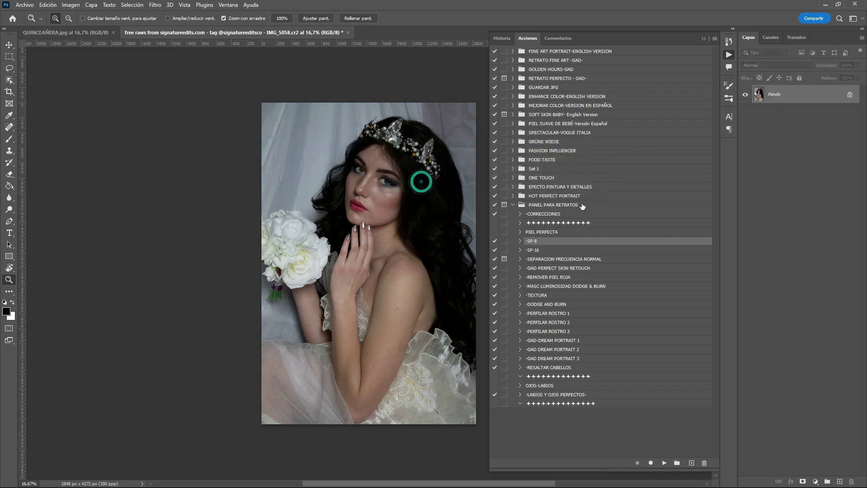
{"action": "left_click", "coordinate": [562, 251]}
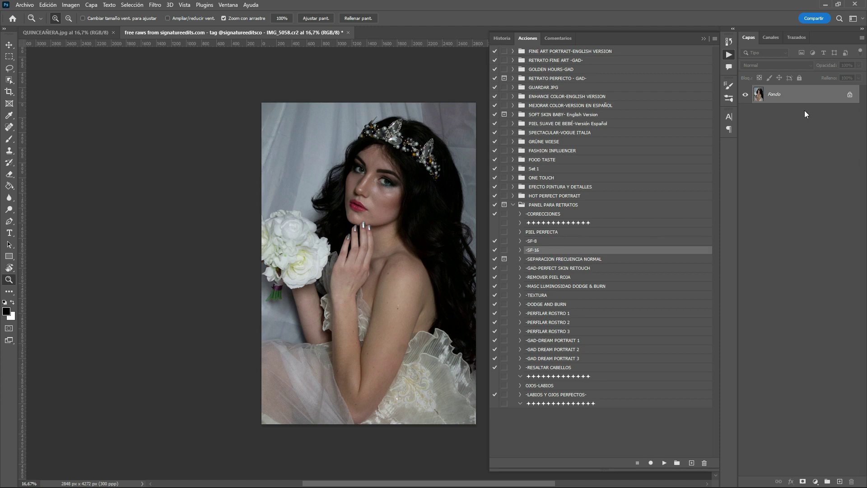
{"action": "left_click", "coordinate": [665, 463]}
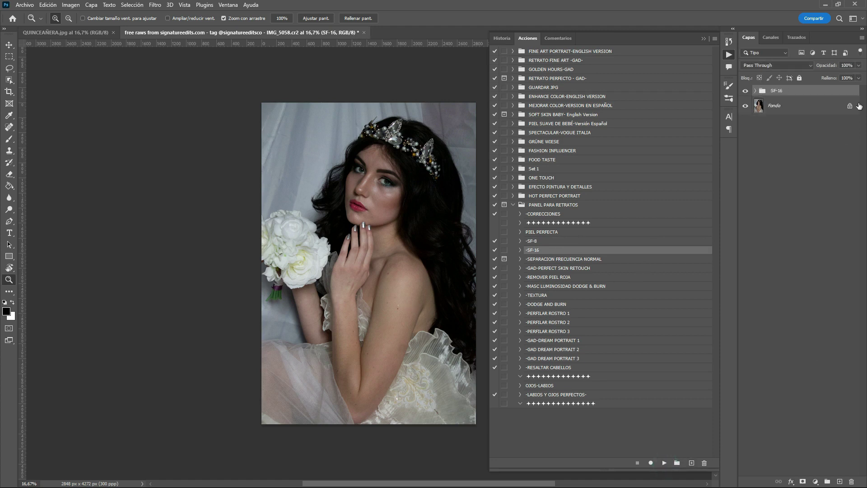
{"action": "left_click", "coordinate": [755, 91]}
{"action": "left_click", "coordinate": [755, 91]}
{"action": "right_click", "coordinate": [793, 91]}
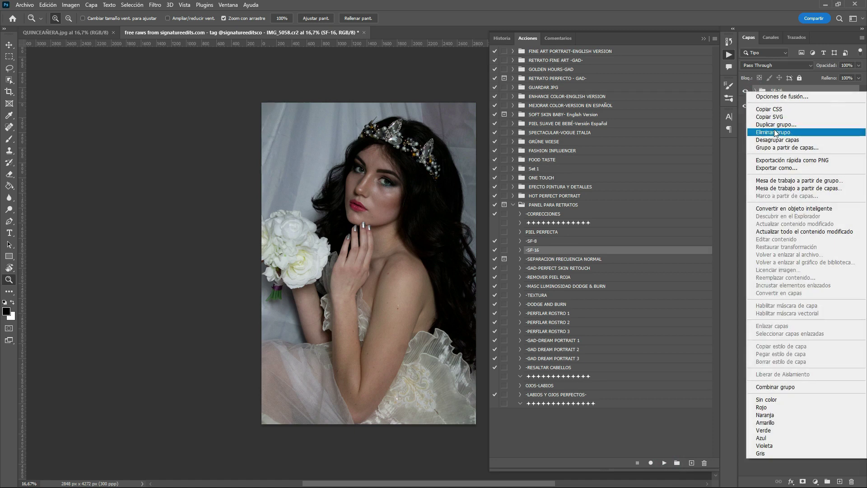
{"action": "left_click", "coordinate": [775, 133]}
{"action": "left_click", "coordinate": [422, 184]}
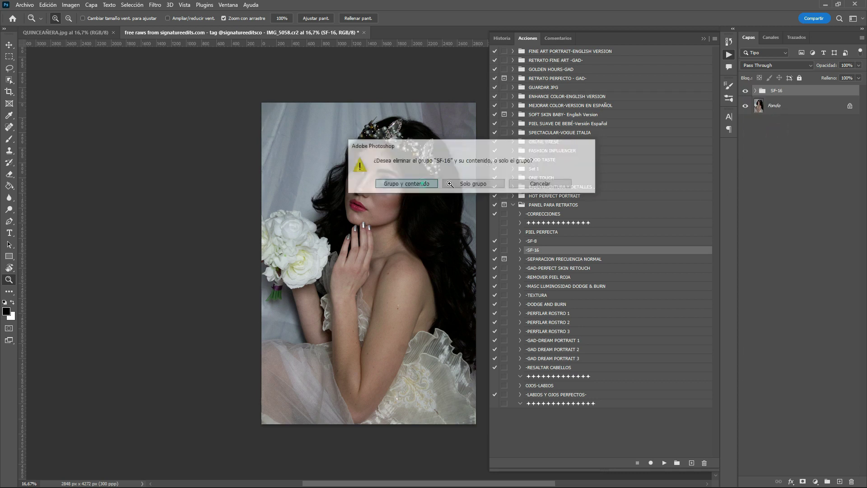
{"action": "left_click", "coordinate": [625, 260]}
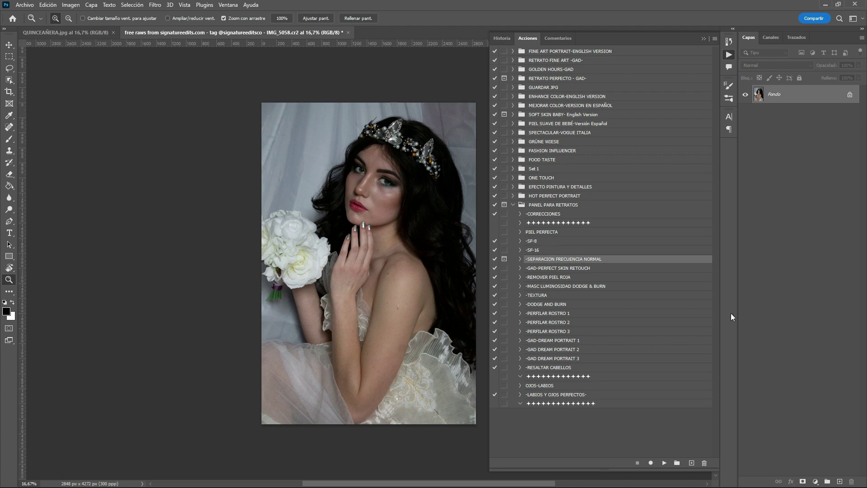
{"action": "left_click", "coordinate": [664, 463]}
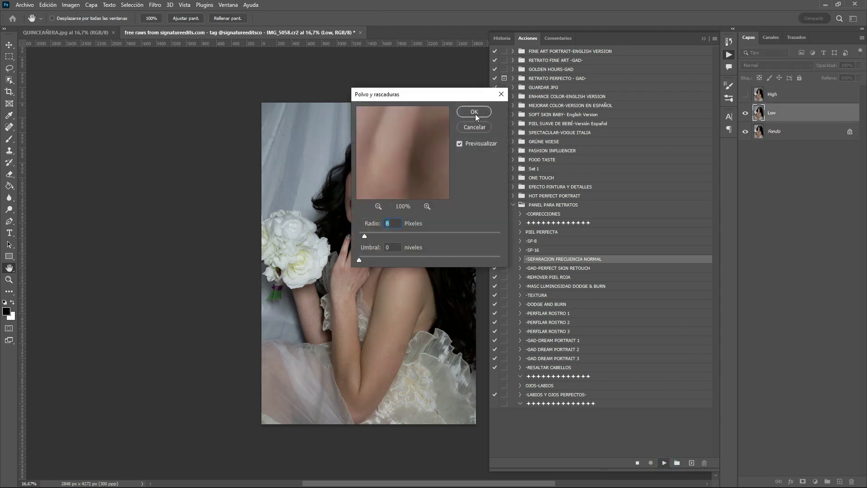
{"action": "left_click", "coordinate": [475, 113]}
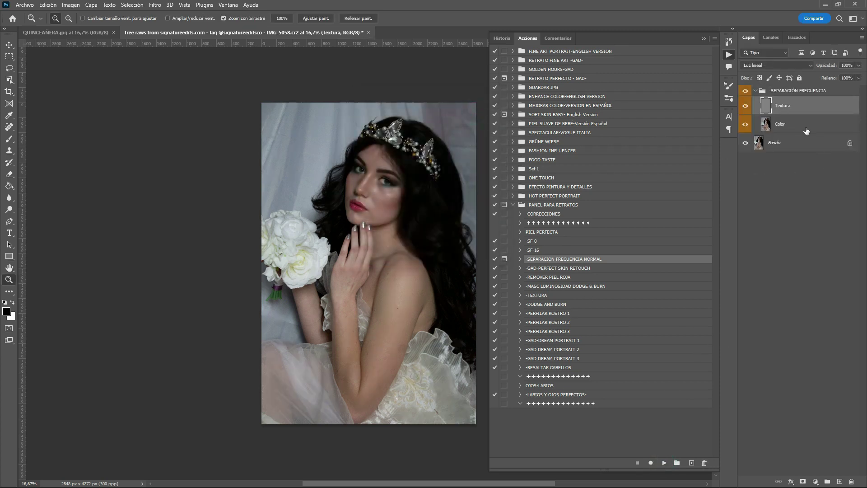
{"action": "left_click", "coordinate": [799, 125]}
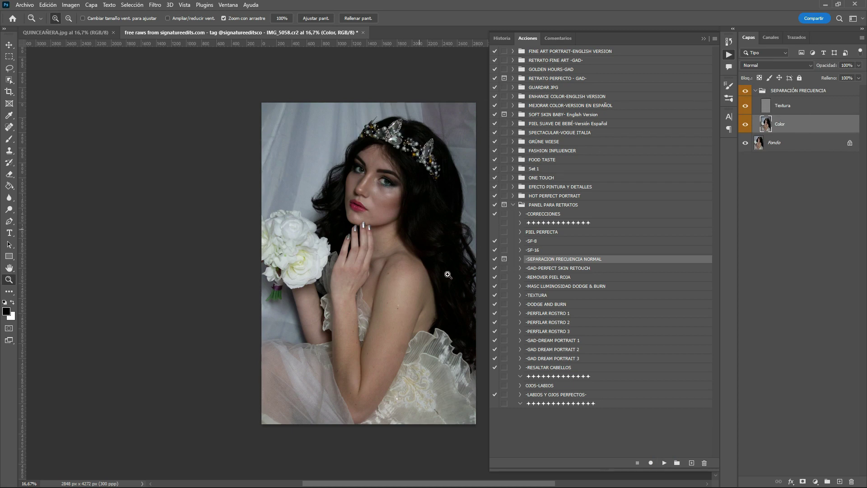
{"action": "left_click", "coordinate": [760, 90]}
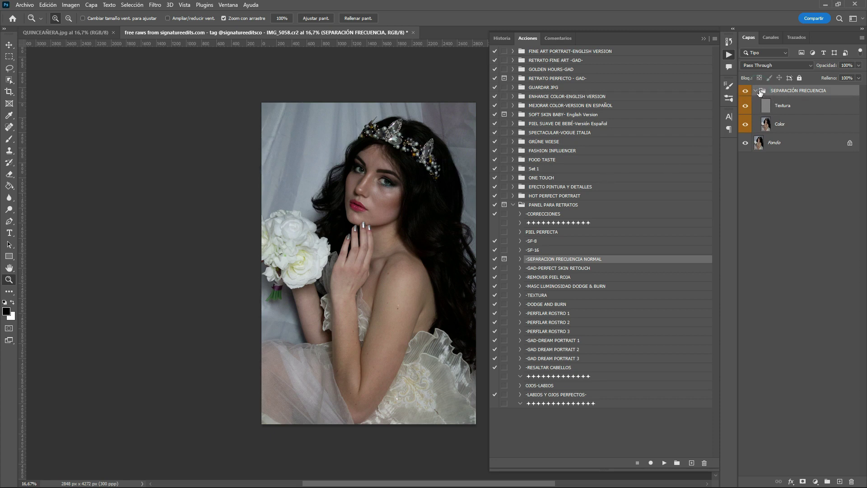
{"action": "left_click", "coordinate": [756, 91]}
{"action": "right_click", "coordinate": [784, 93]}
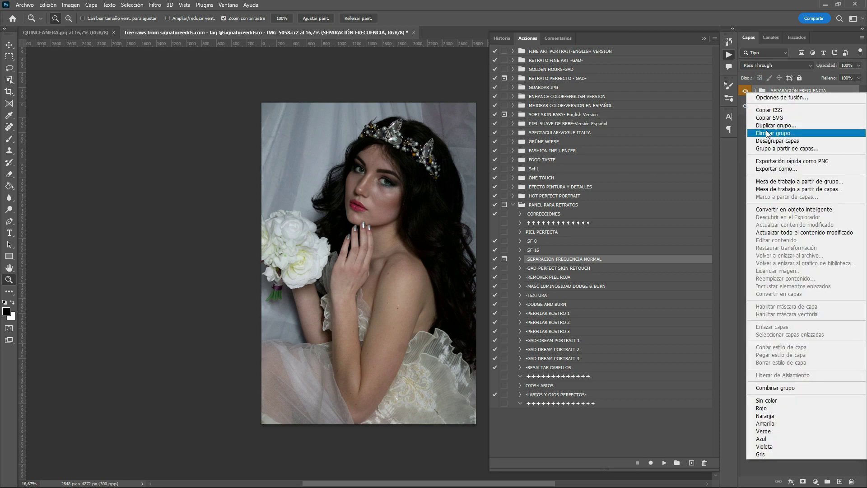
{"action": "left_click", "coordinate": [767, 133]}
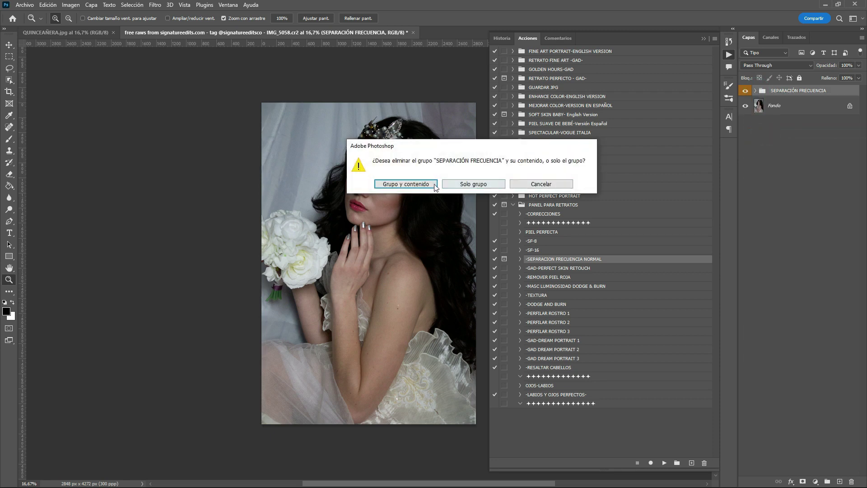
{"action": "left_click", "coordinate": [430, 184]}
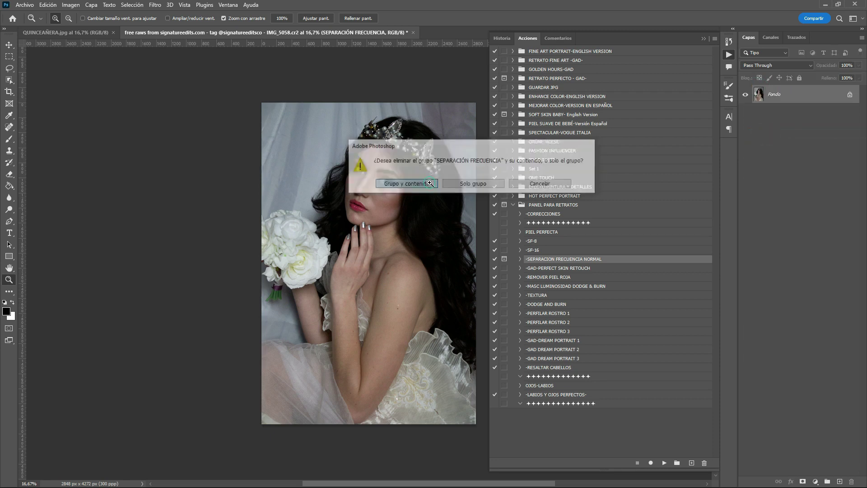
{"action": "left_click", "coordinate": [587, 268]}
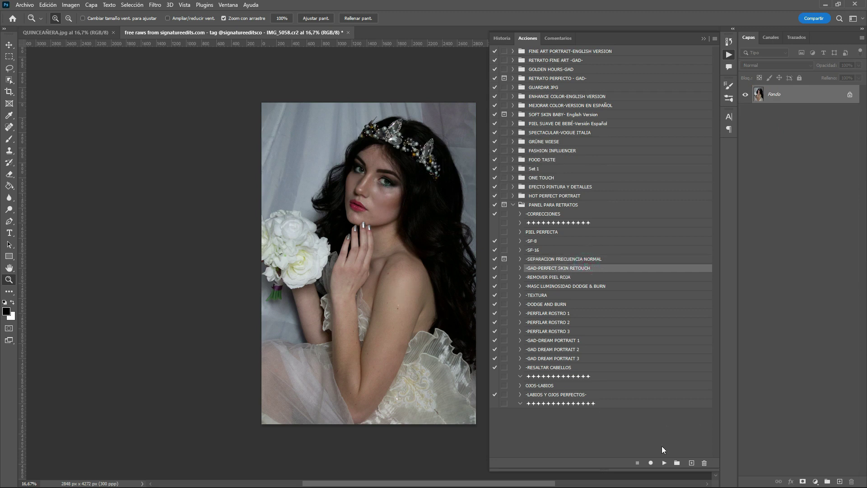
{"action": "left_click", "coordinate": [663, 463]}
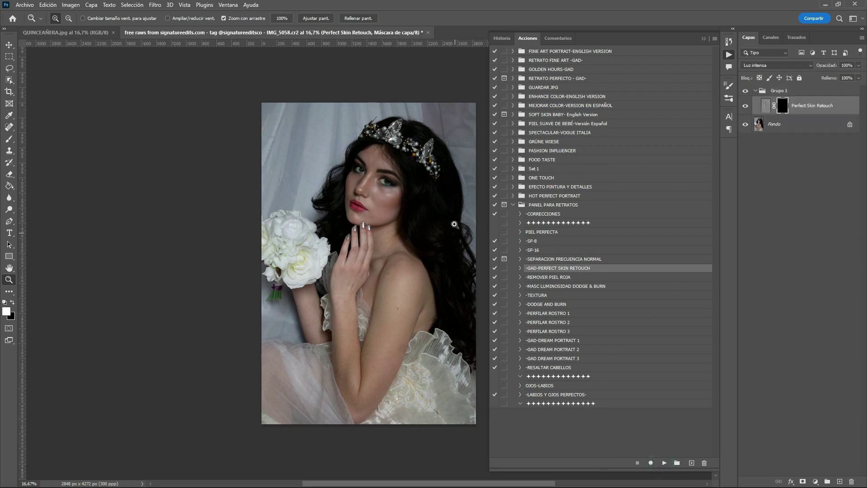
{"action": "left_click", "coordinate": [704, 39]}
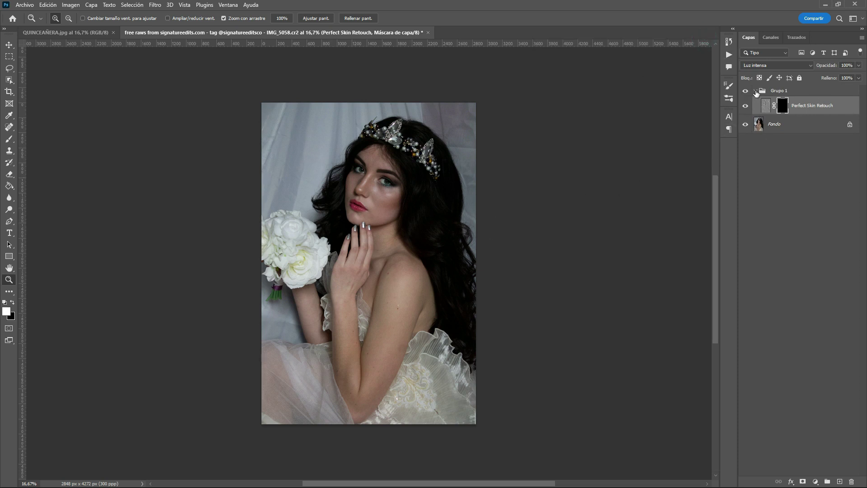
{"action": "left_click", "coordinate": [727, 56]}
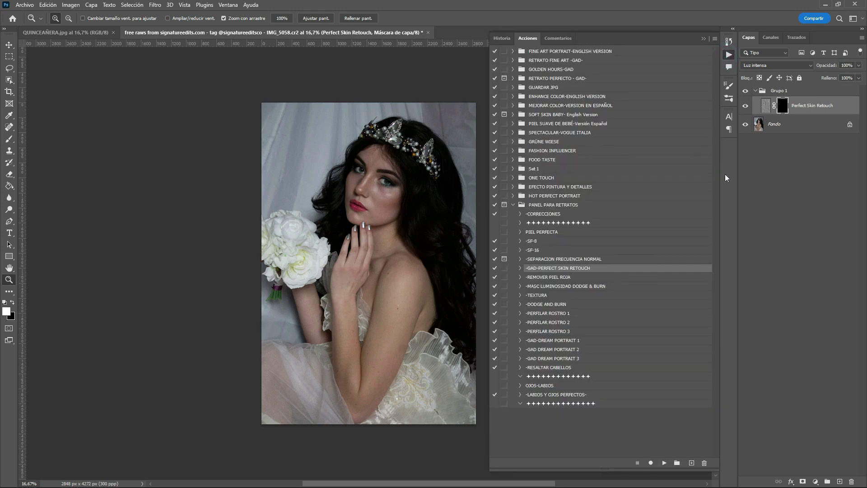
{"action": "left_click", "coordinate": [819, 92]}
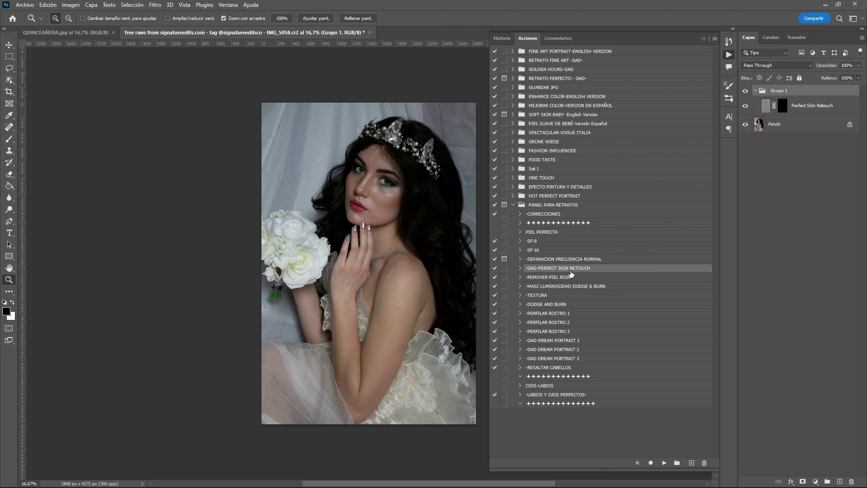
{"action": "right_click", "coordinate": [812, 94]}
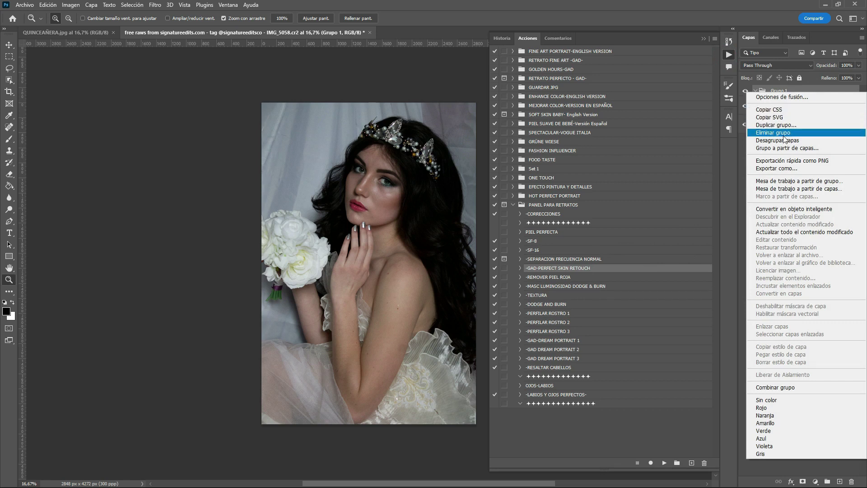
{"action": "left_click", "coordinate": [785, 133]}
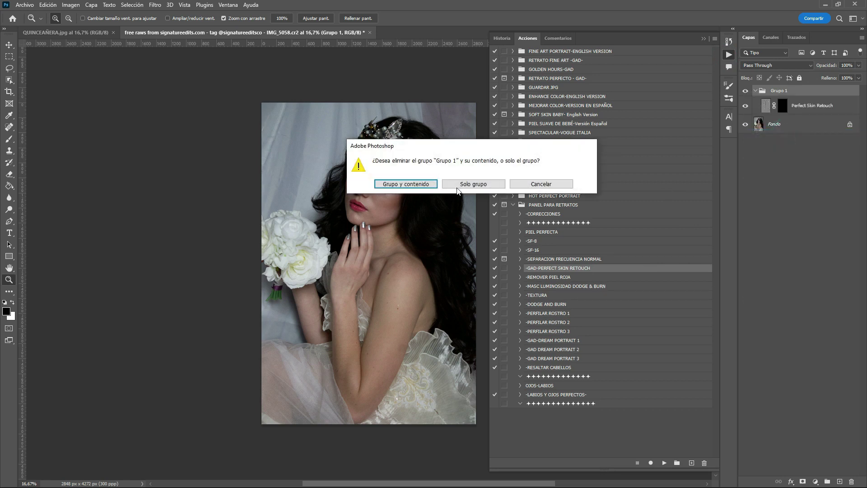
{"action": "left_click", "coordinate": [407, 182]}
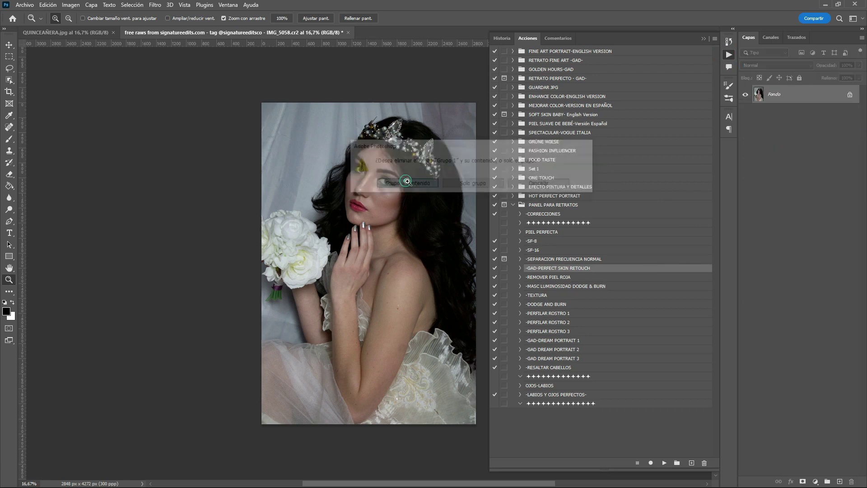
- Run the -MASC LUMINOSIDAD DODGE & BURN action on the photo
{"action": "left_click", "coordinate": [560, 276]}
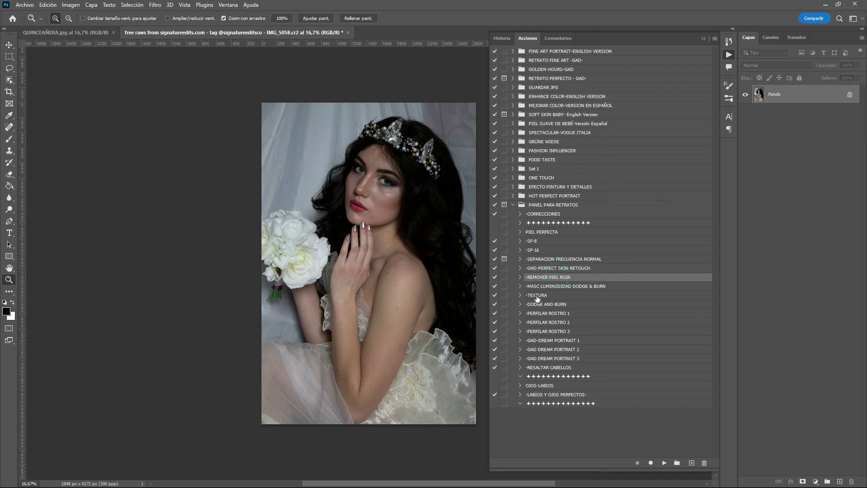
{"action": "left_click", "coordinate": [595, 288]}
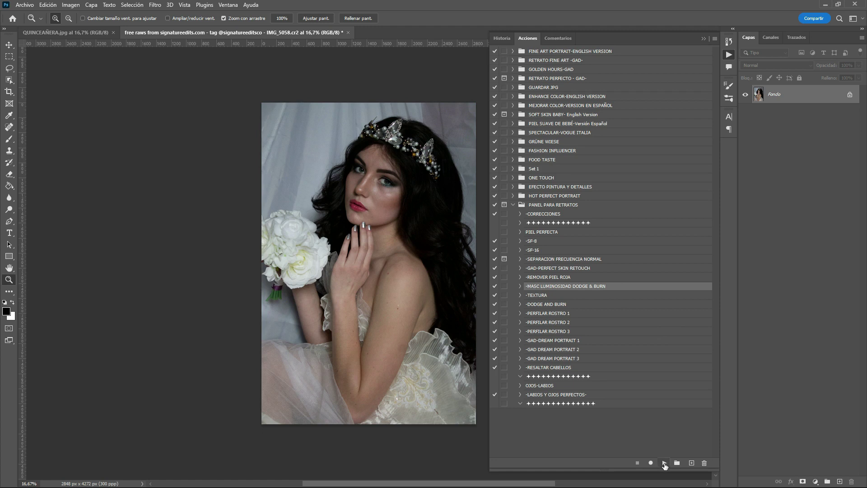
{"action": "left_click", "coordinate": [664, 463]}
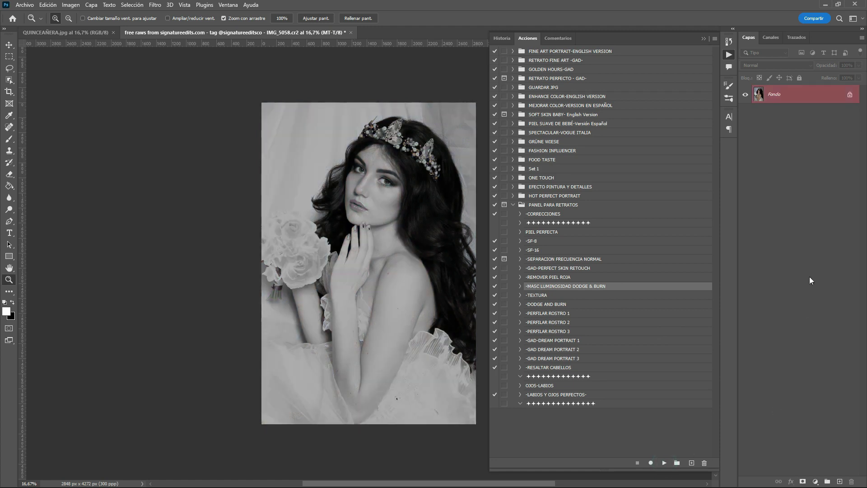
- Review the new D, D-T, B, B-T, MT and MT-T channels, then return to RGB and Layers
{"action": "left_click", "coordinate": [772, 38]}
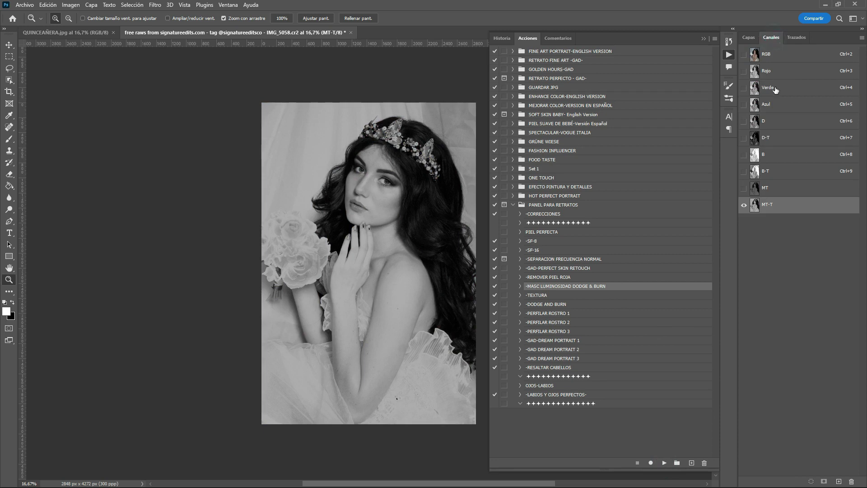
{"action": "left_click", "coordinate": [767, 105]}
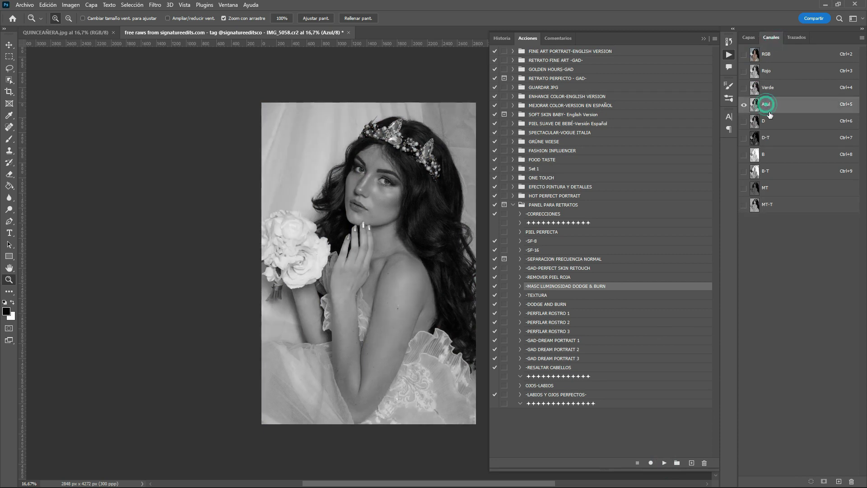
{"action": "left_click", "coordinate": [773, 121]}
{"action": "left_click", "coordinate": [773, 137]}
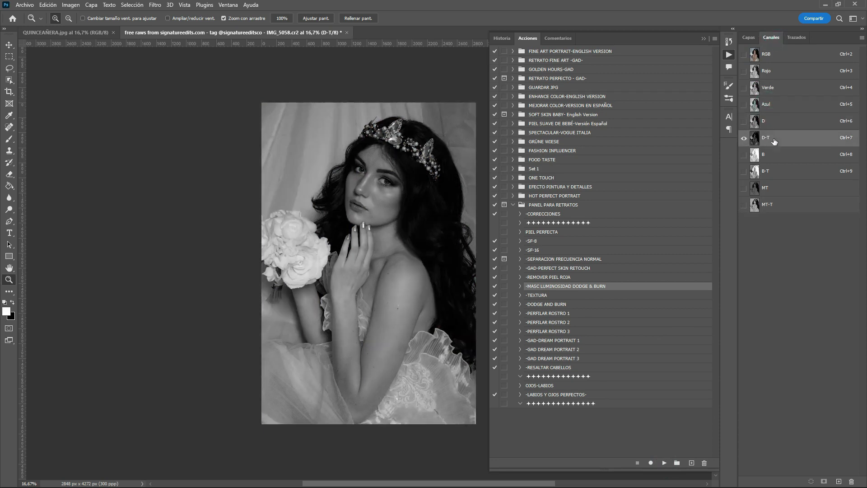
{"action": "left_click", "coordinate": [775, 154]}
{"action": "left_click", "coordinate": [779, 174]}
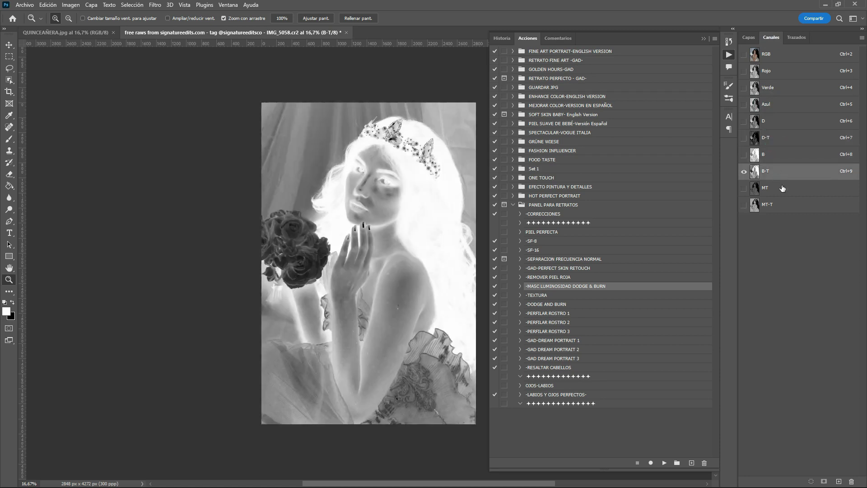
{"action": "left_click", "coordinate": [782, 189]}
{"action": "left_click", "coordinate": [787, 204]}
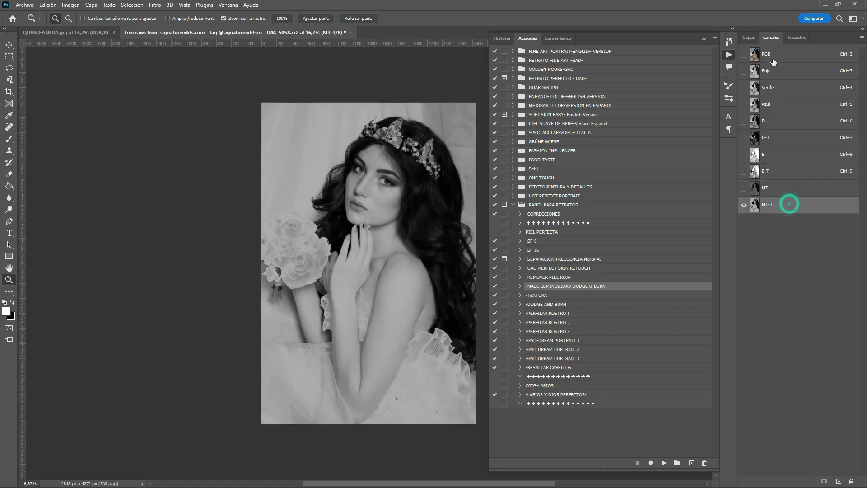
{"action": "left_click", "coordinate": [775, 58]}
{"action": "left_click", "coordinate": [749, 37]}
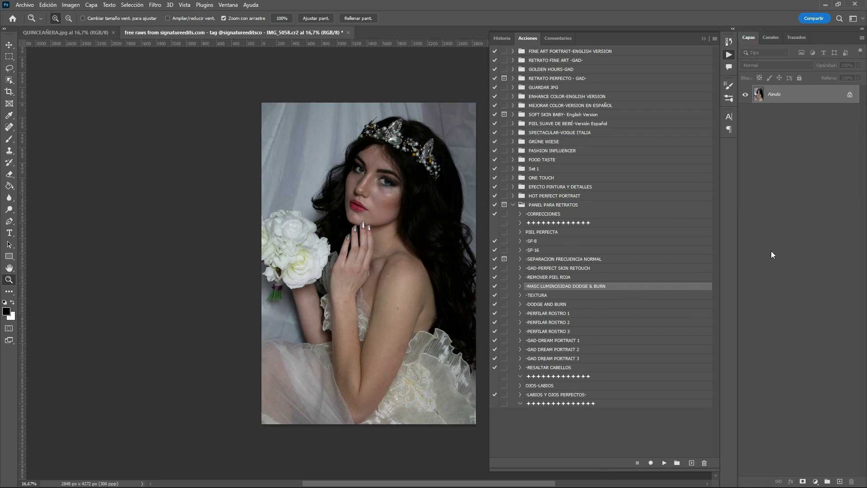
- Select the DODGE AND BURN action and zoom in twice, panning to the face and crown
{"action": "left_click", "coordinate": [557, 294]}
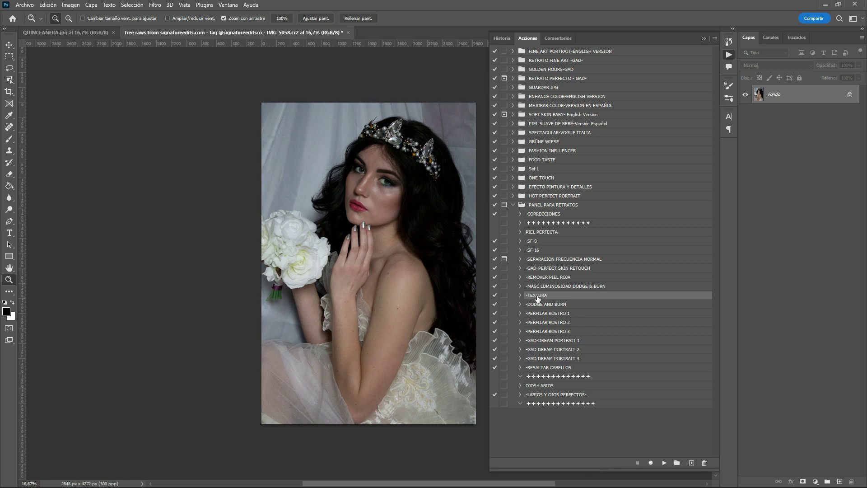
{"action": "left_click", "coordinate": [583, 305]}
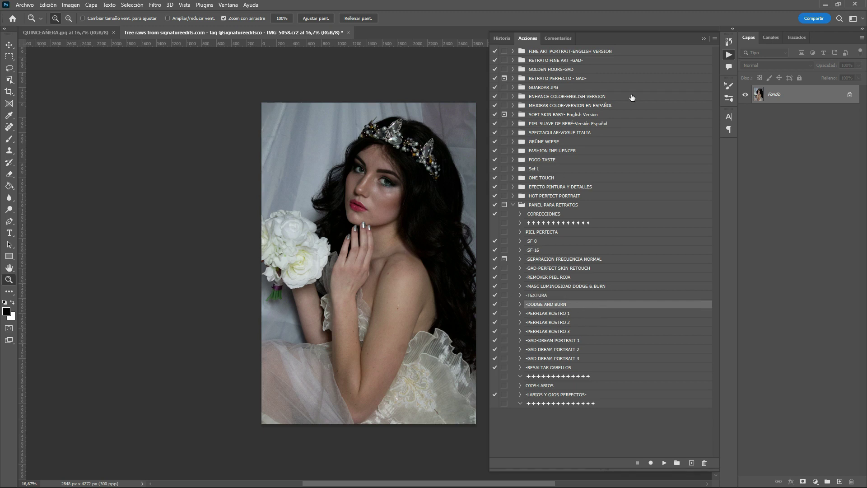
{"action": "left_click", "coordinate": [289, 288]}
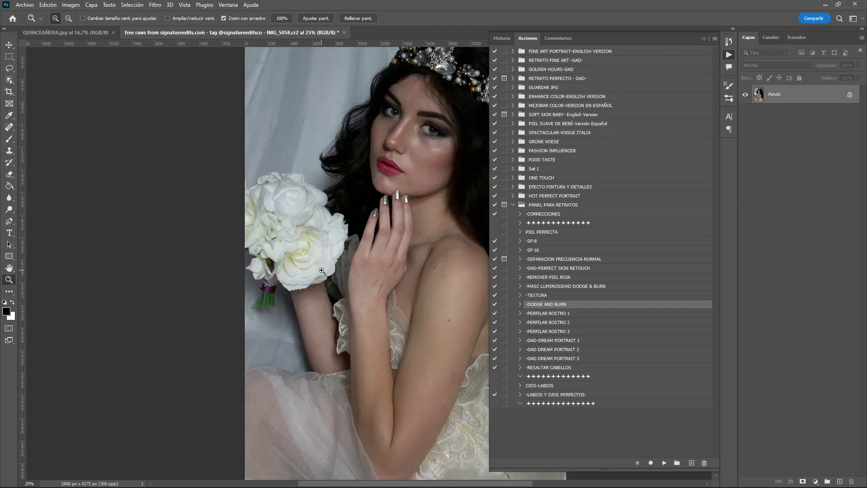
{"action": "left_click", "coordinate": [321, 270]}
{"action": "left_click_drag", "start_coordinate": [387, 245], "coordinate": [246, 325]}
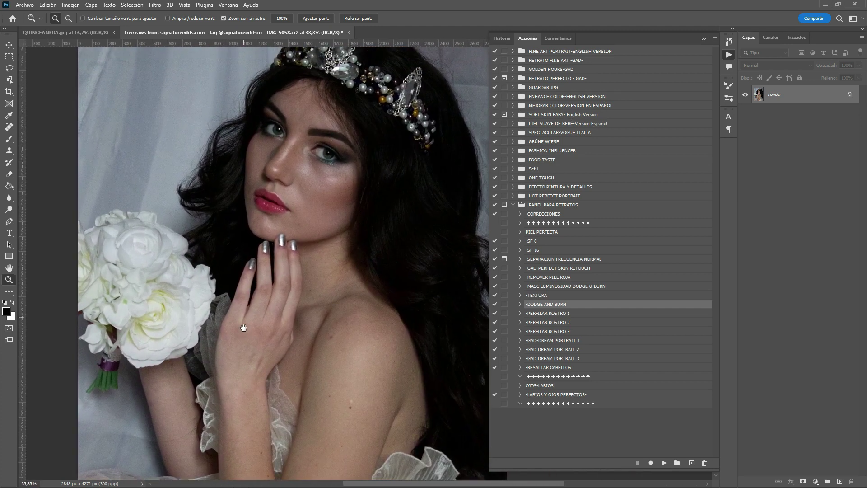
{"action": "left_click", "coordinate": [585, 313]}
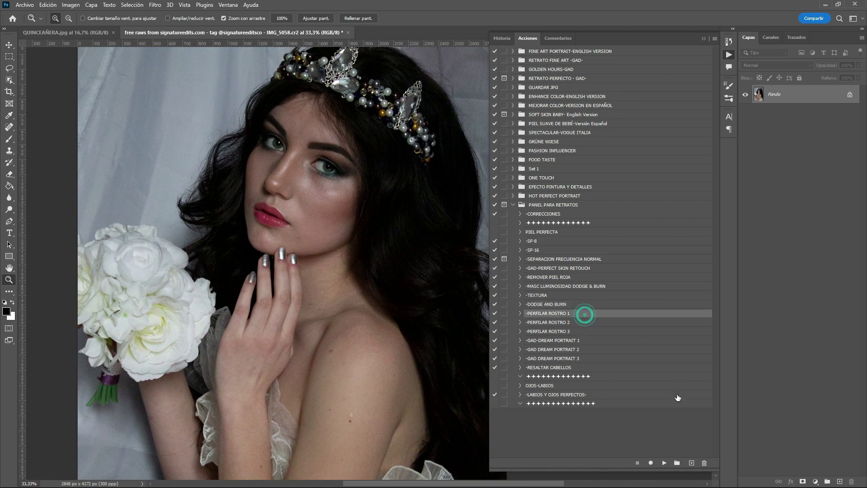
{"action": "left_click", "coordinate": [666, 462]}
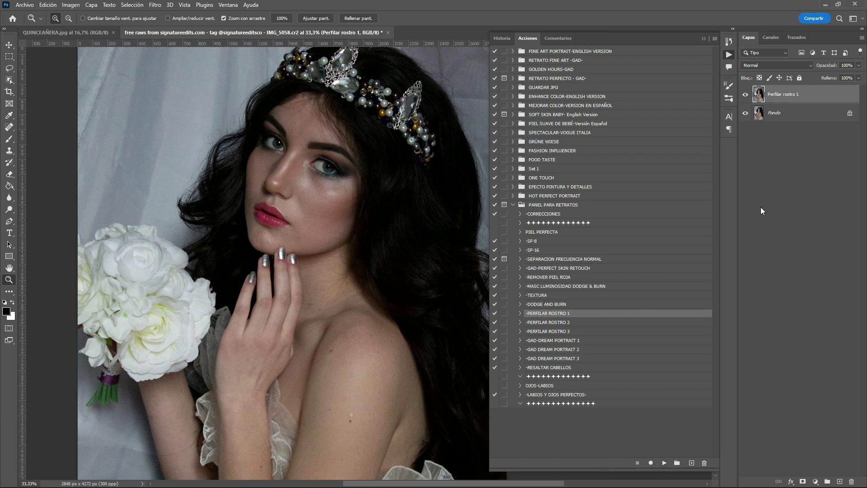
{"action": "left_click", "coordinate": [745, 96]}
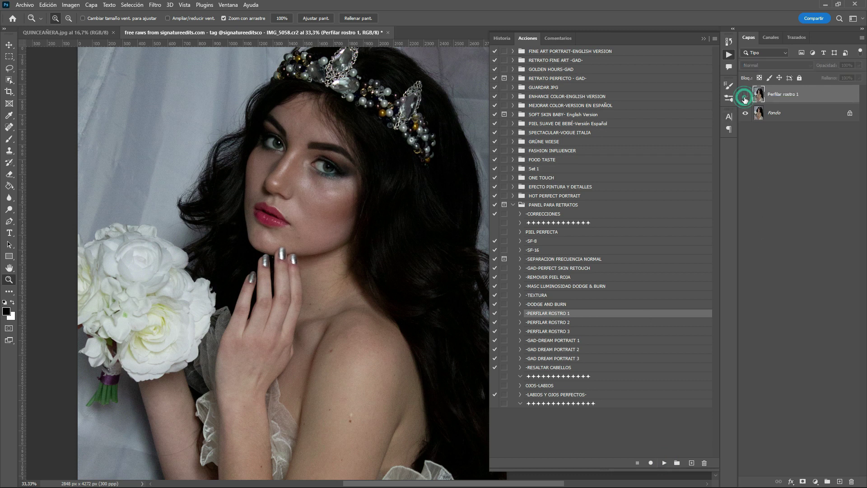
{"action": "left_click", "coordinate": [745, 96]}
{"action": "left_click", "coordinate": [746, 96]}
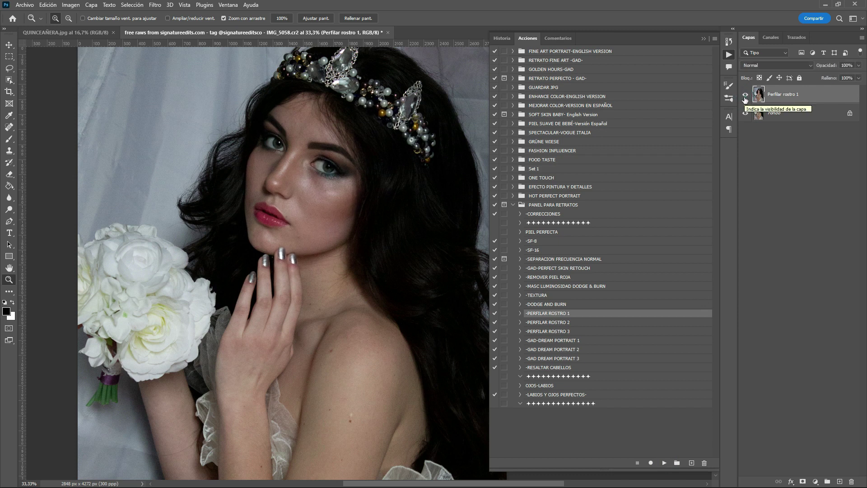
{"action": "left_click", "coordinate": [746, 96]}
{"action": "left_click", "coordinate": [768, 113]}
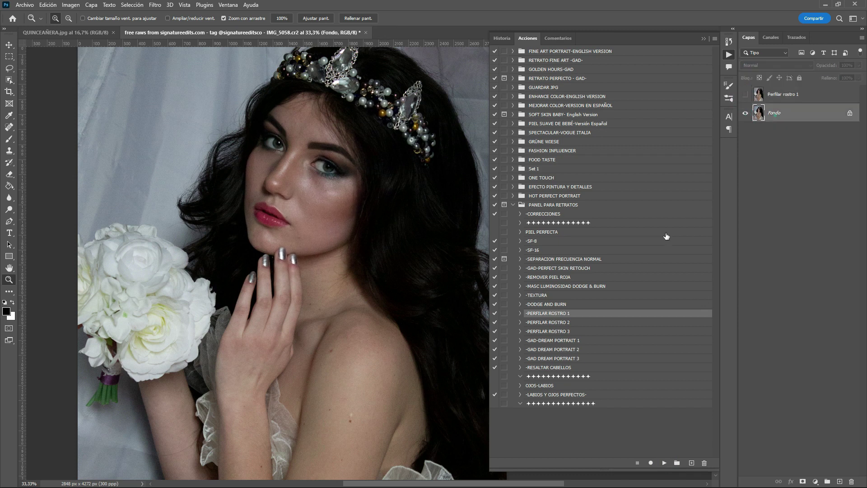
{"action": "left_click", "coordinate": [561, 322]}
{"action": "left_click", "coordinate": [663, 463]}
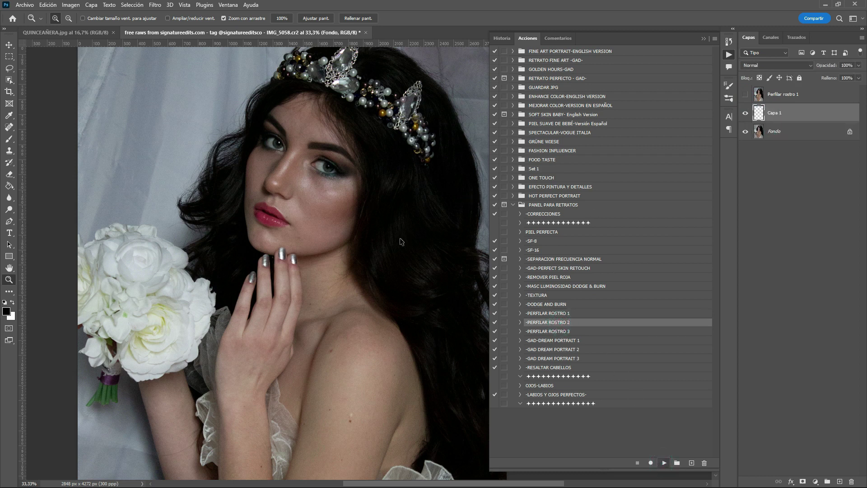
{"action": "left_click", "coordinate": [746, 114]}
{"action": "left_click", "coordinate": [746, 113]}
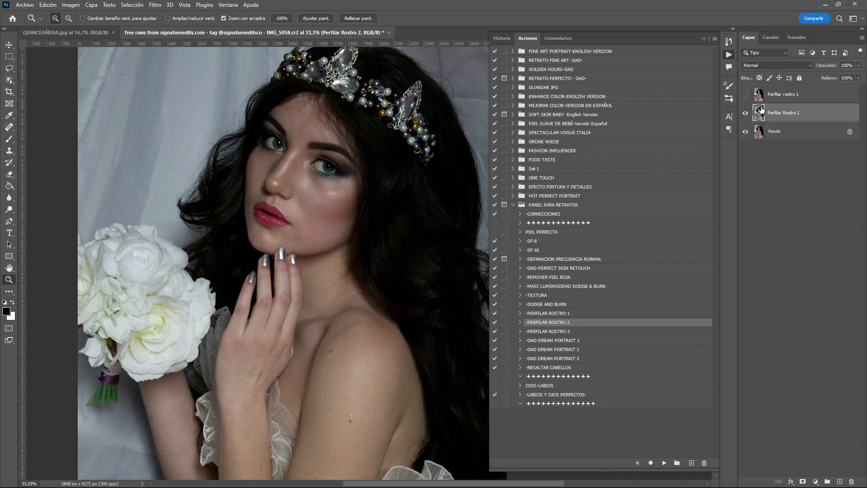
{"action": "left_click", "coordinate": [780, 96]}
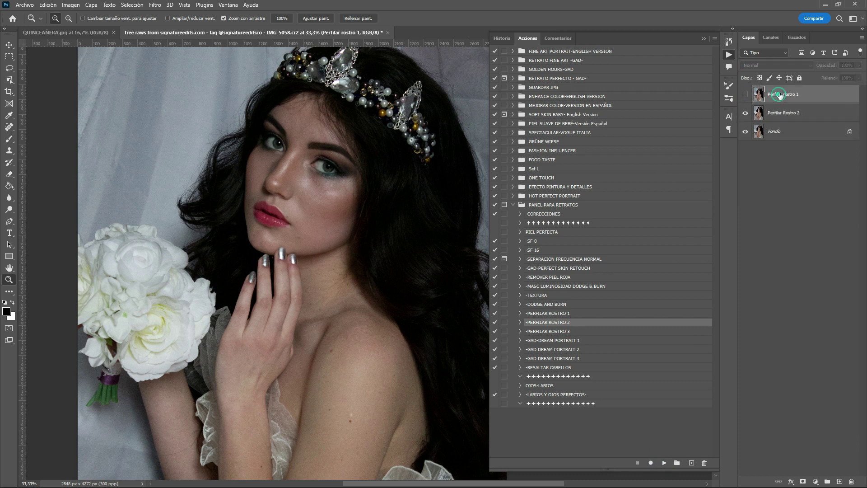
{"action": "left_click", "coordinate": [786, 118], "text": "shift"}
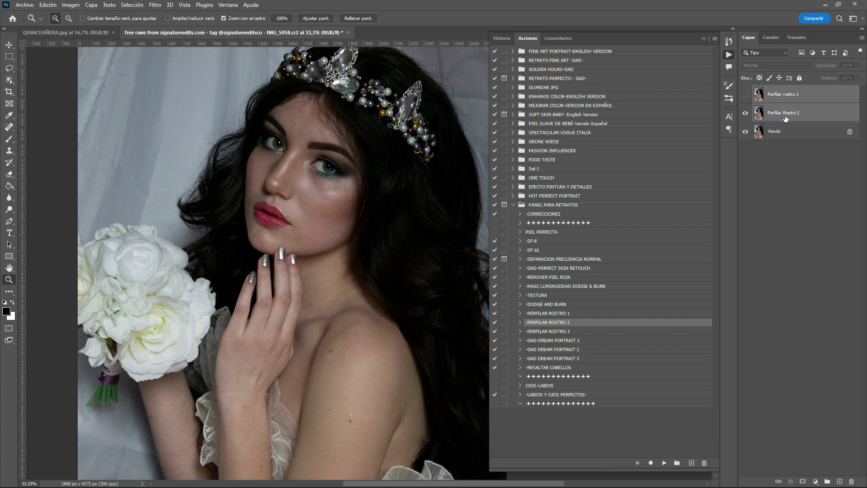
{"action": "right_click", "coordinate": [785, 118]}
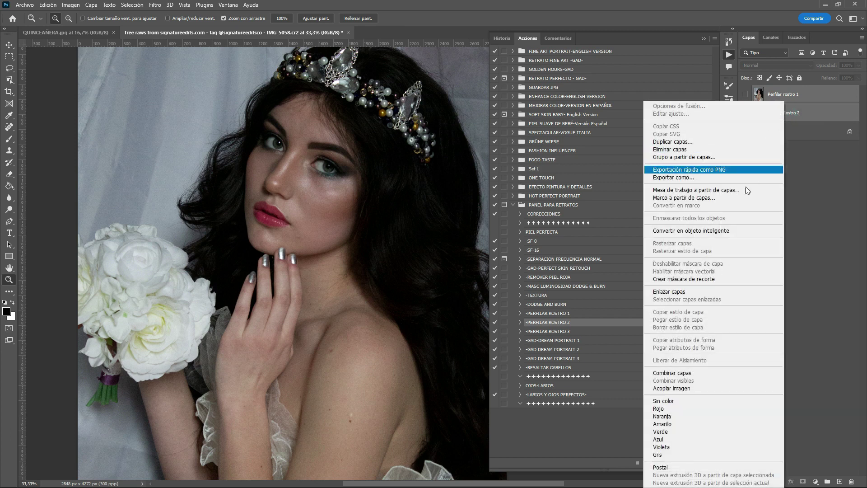
{"action": "left_click", "coordinate": [686, 150]}
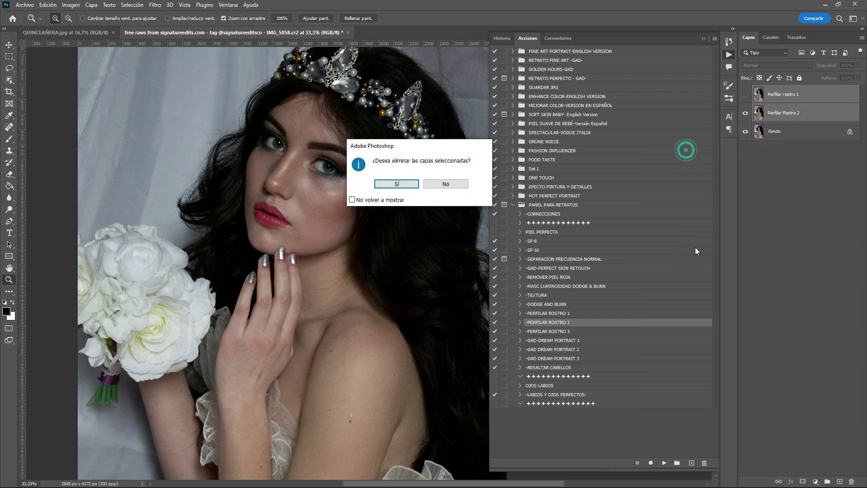
{"action": "left_click", "coordinate": [409, 183]}
{"action": "left_click", "coordinate": [570, 341]}
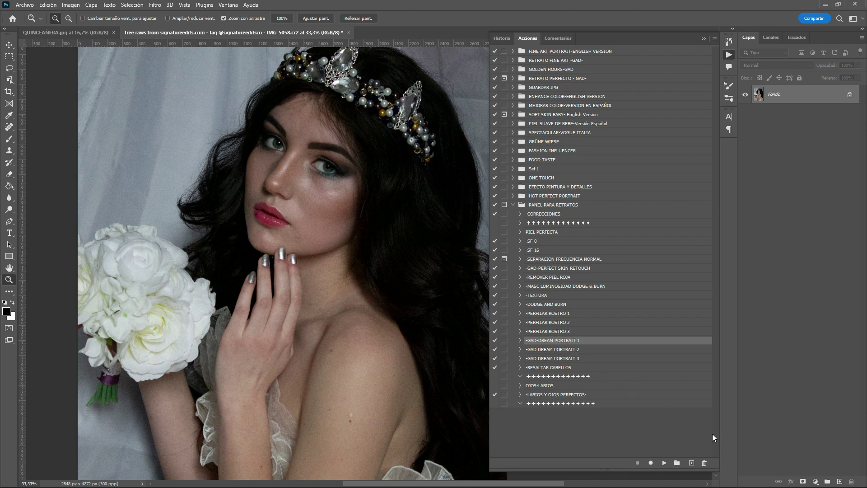
{"action": "left_click", "coordinate": [665, 463]}
{"action": "left_click", "coordinate": [583, 353]}
{"action": "left_click", "coordinate": [664, 463]}
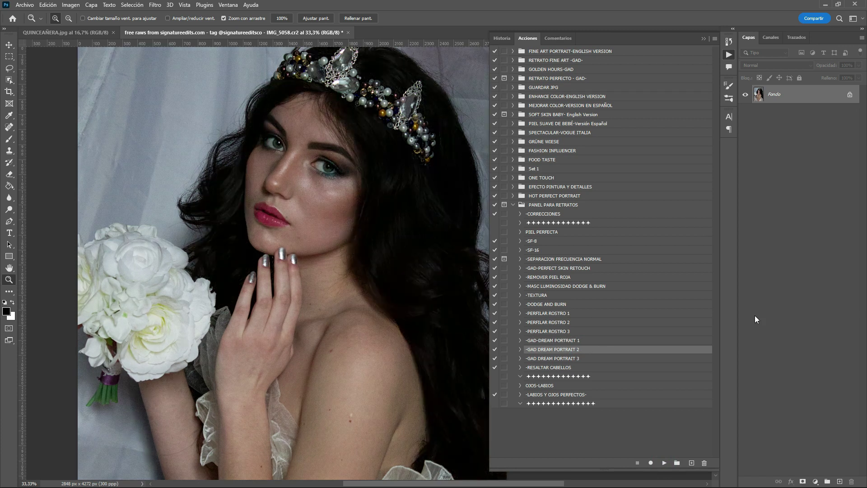
{"action": "left_click", "coordinate": [616, 360]}
{"action": "left_click", "coordinate": [664, 463]}
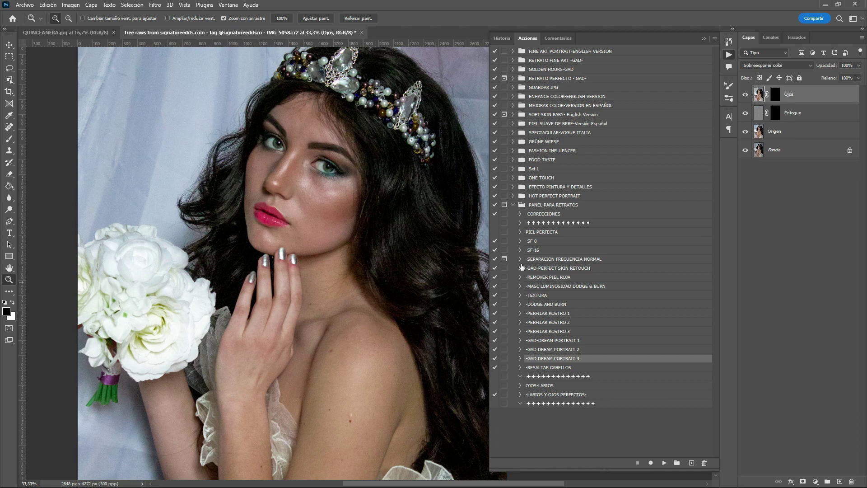
{"action": "left_click", "coordinate": [782, 131], "text": "shift"}
{"action": "right_click", "coordinate": [782, 132]}
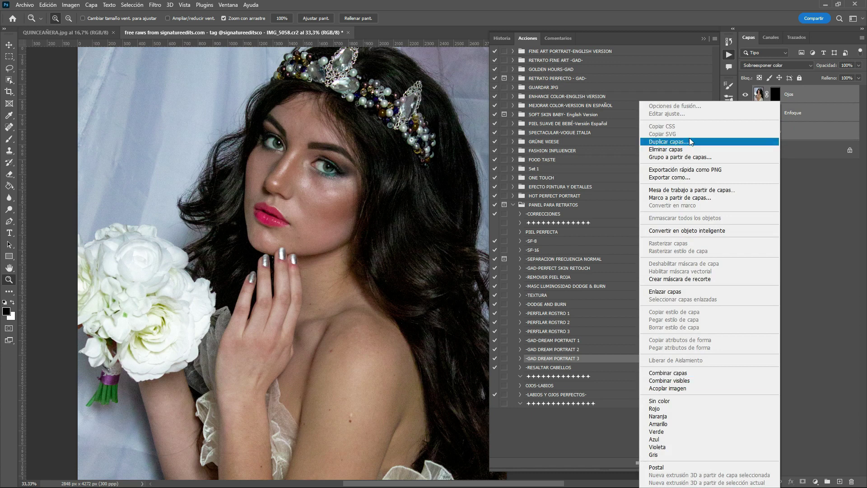
{"action": "left_click", "coordinate": [682, 149]}
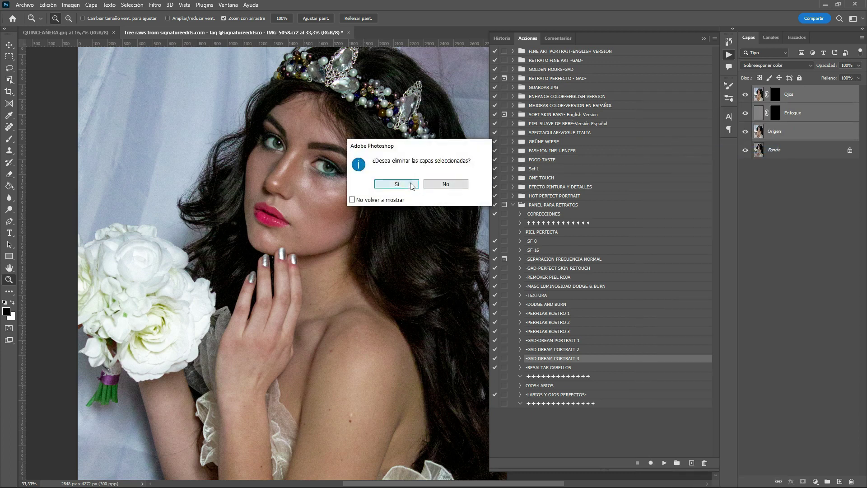
{"action": "left_click", "coordinate": [408, 186]}
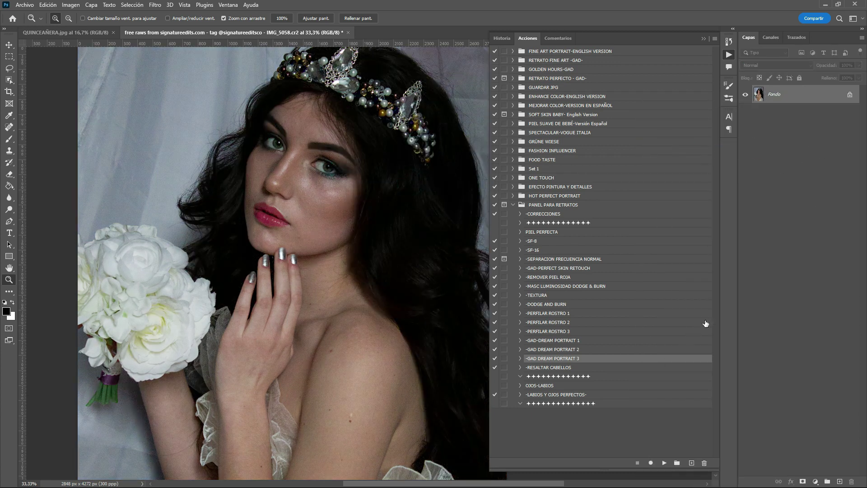
- Run the -RESALTAR CABELLOS action and target its group mask
{"action": "left_click", "coordinate": [562, 369]}
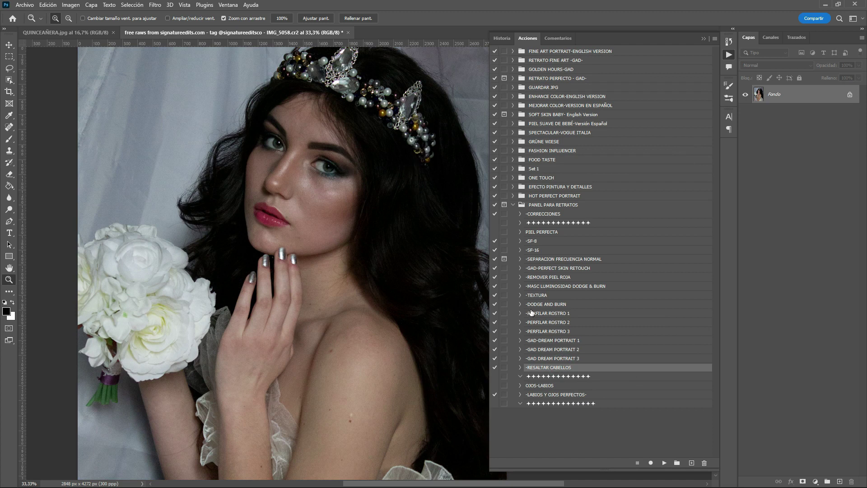
{"action": "left_click", "coordinate": [665, 463]}
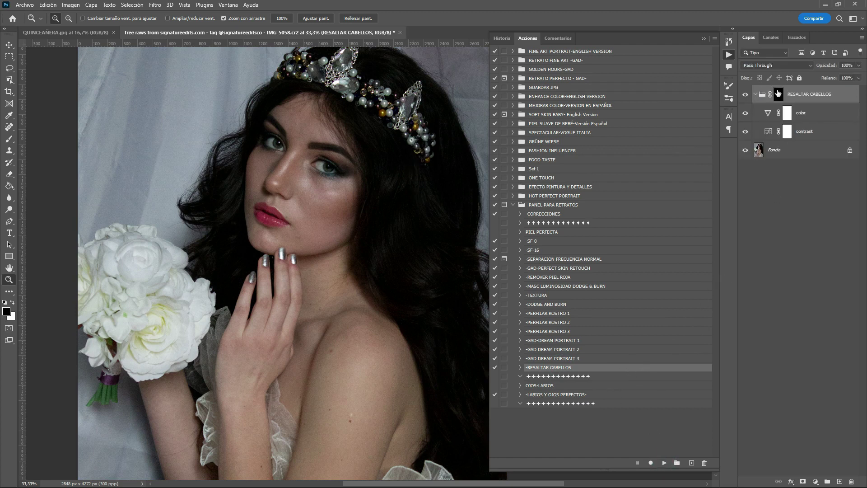
{"action": "left_click", "coordinate": [777, 95]}
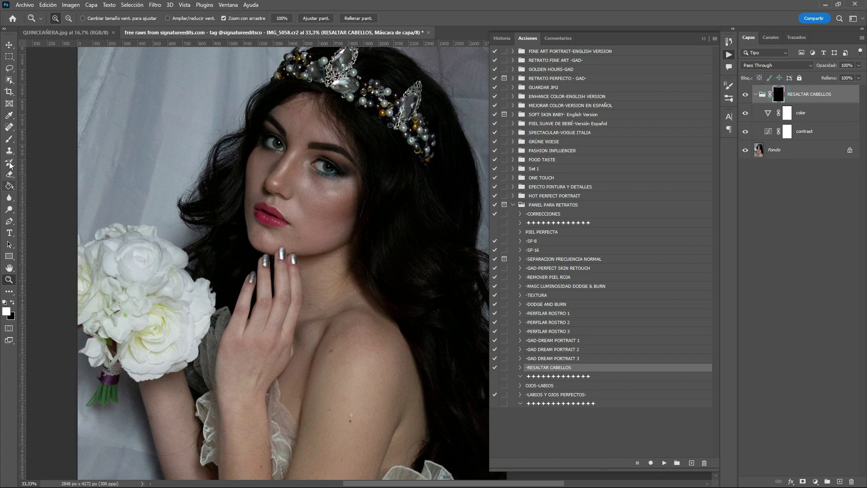
- Paint the hair highlight into the mask with a brush at 5% flow
{"action": "left_click", "coordinate": [9, 139]}
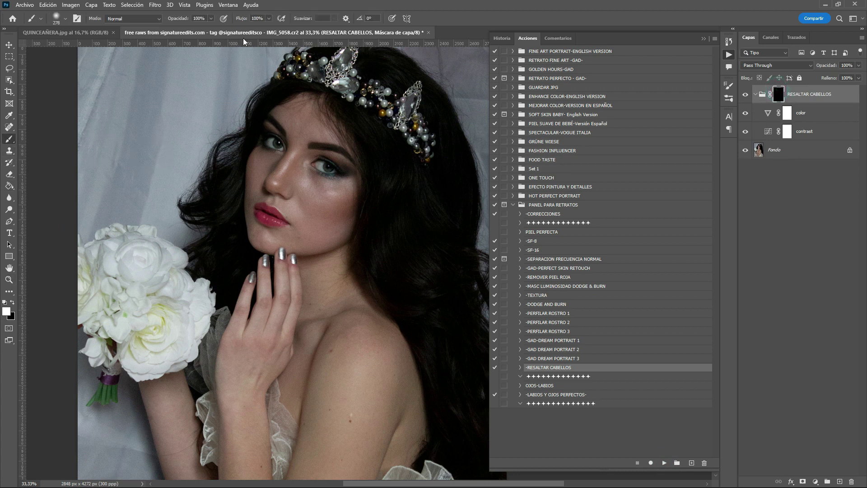
{"action": "left_click", "coordinate": [269, 18]}
{"action": "left_click_drag", "start_coordinate": [271, 28], "coordinate": [230, 28]}
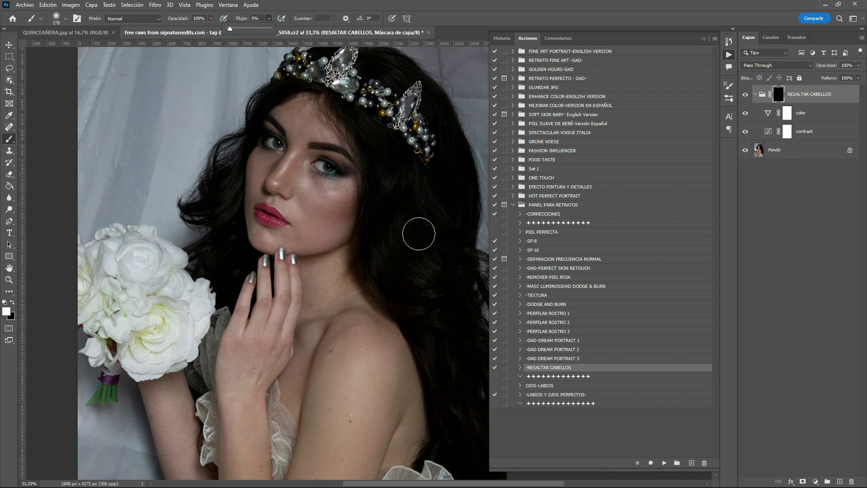
{"action": "left_click", "coordinate": [410, 173]}
{"action": "left_click_drag", "start_coordinate": [418, 185], "coordinate": [426, 246]}
{"action": "left_click", "coordinate": [418, 249]}
{"action": "left_click", "coordinate": [395, 172]}
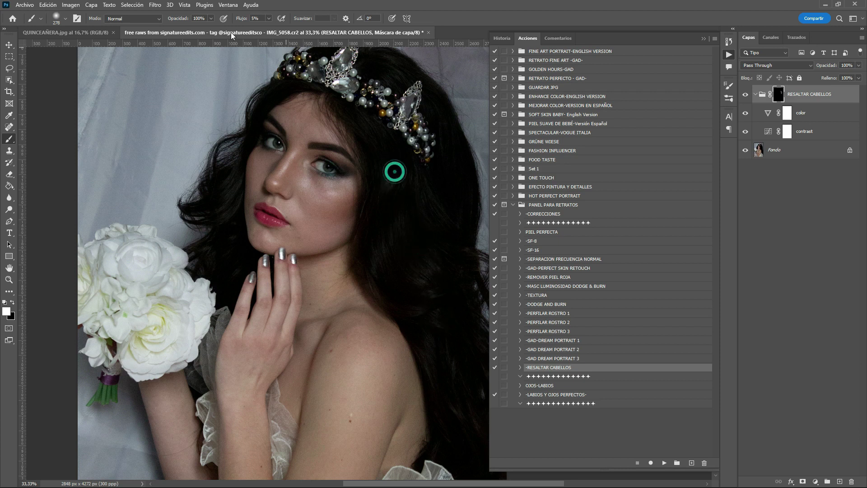
- Raise brush flow to 27% and paint more highlight along the long hair
{"action": "left_click", "coordinate": [268, 20]}
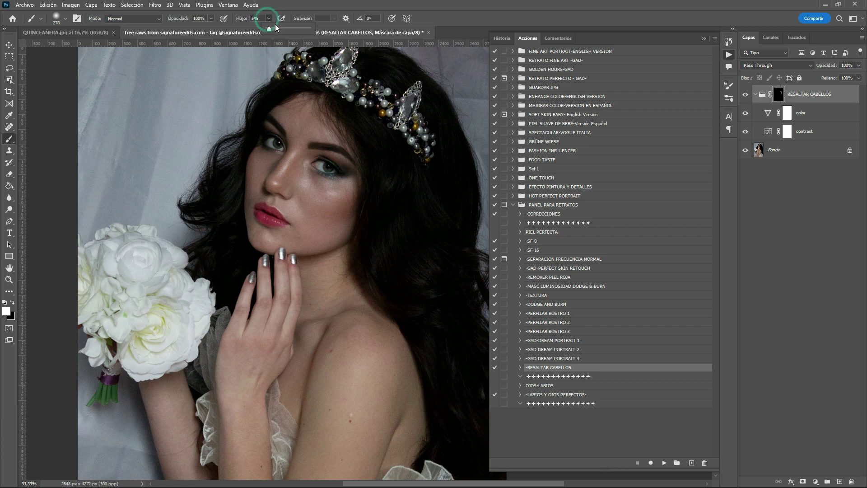
{"action": "left_click", "coordinate": [278, 28]}
{"action": "left_click", "coordinate": [410, 169]}
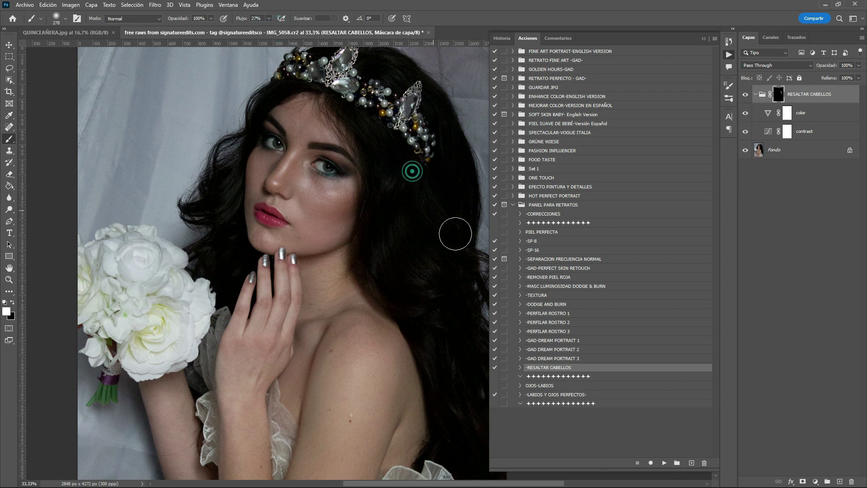
{"action": "mouse_move", "coordinate": [410, 243]}
{"action": "left_mouse_down"}
{"action": "mouse_move", "coordinate": [429, 272]}
{"action": "mouse_move", "coordinate": [441, 252]}
{"action": "mouse_move", "coordinate": [385, 202]}
{"action": "mouse_move", "coordinate": [378, 148]}
{"action": "left_mouse_up"}
{"action": "left_click", "coordinate": [381, 176]}
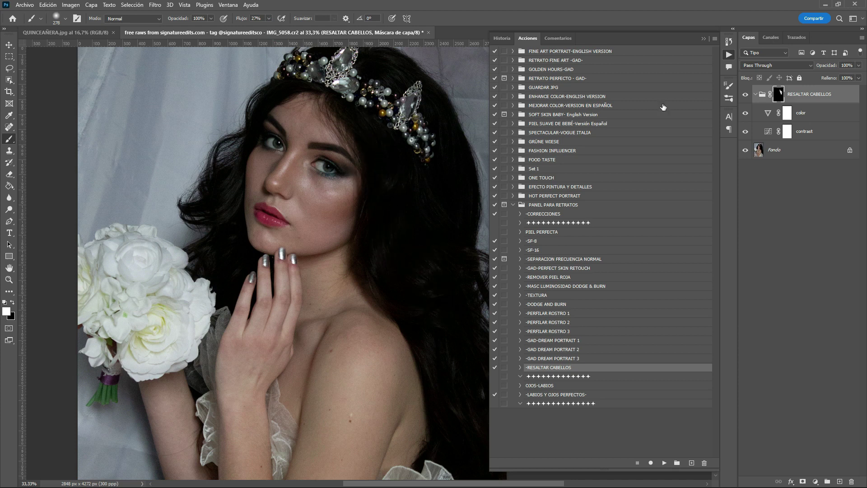
- Toggle the highlight to compare, then delete RESALTAR CABELLOS with its contents
{"action": "left_click", "coordinate": [745, 96]}
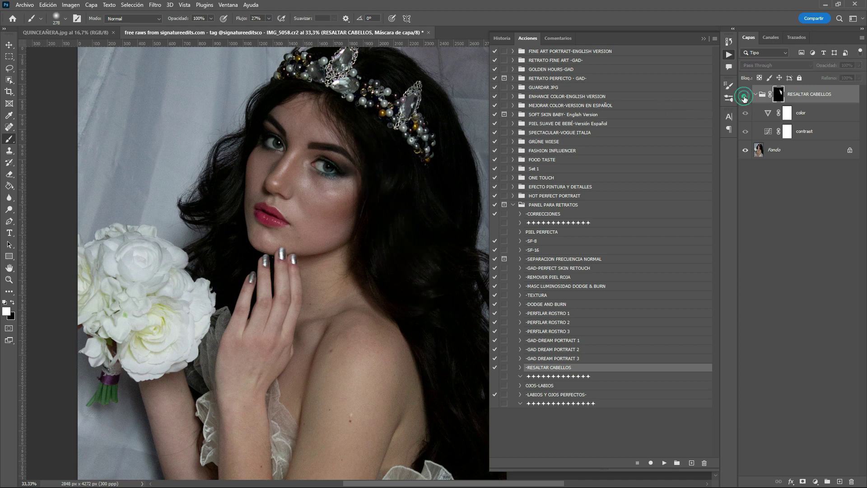
{"action": "left_click", "coordinate": [746, 95]}
{"action": "left_click", "coordinate": [744, 96]}
{"action": "right_click", "coordinate": [845, 95]}
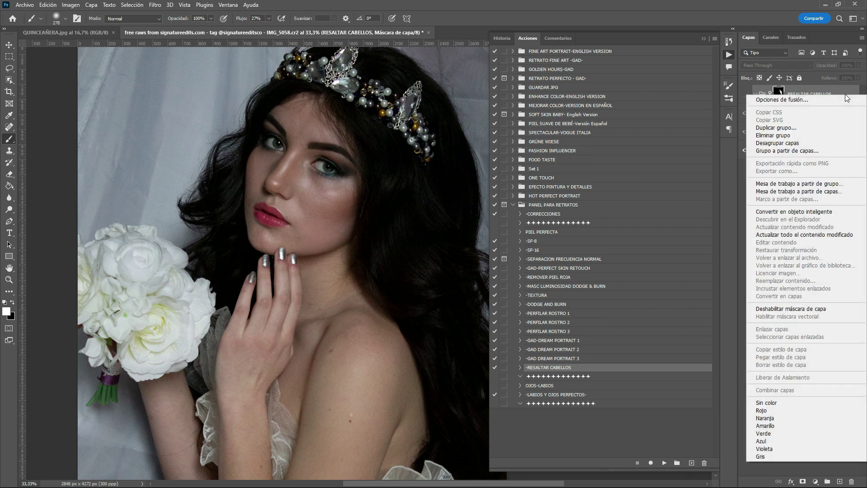
{"action": "left_click", "coordinate": [790, 136]}
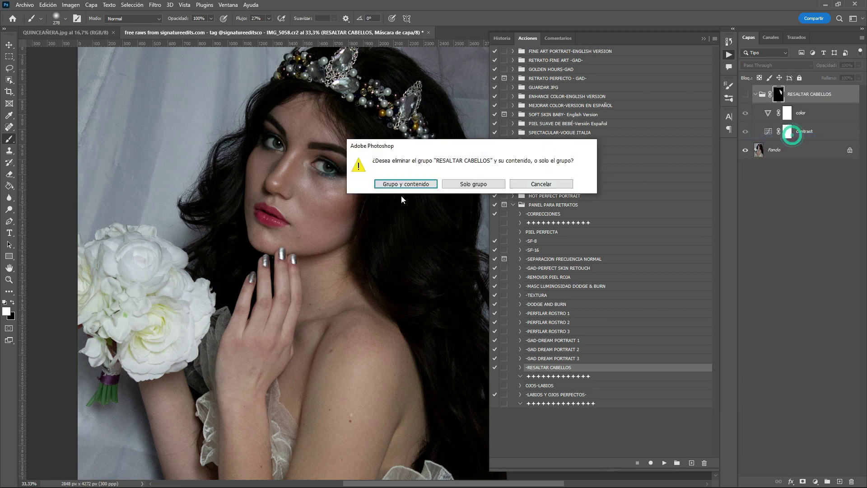
{"action": "left_click", "coordinate": [400, 186]}
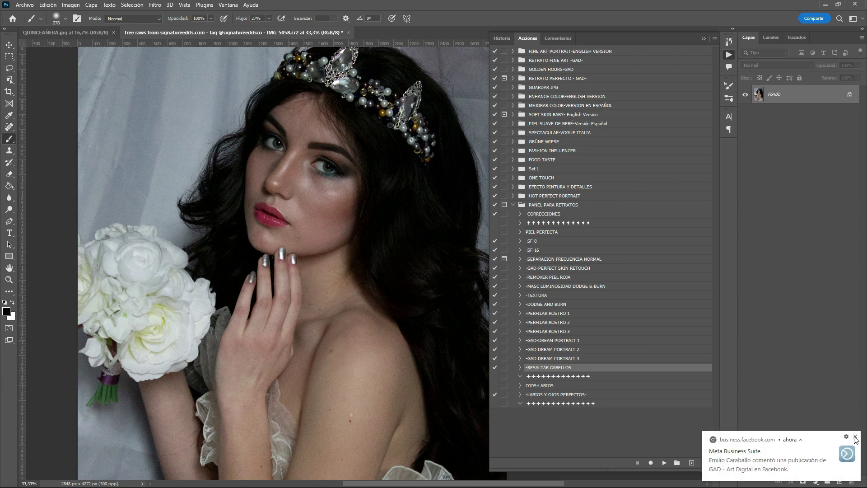
- Dismiss the notification, collapse the action set and Actions panel, and fit the photo on screen
{"action": "left_click", "coordinate": [855, 436]}
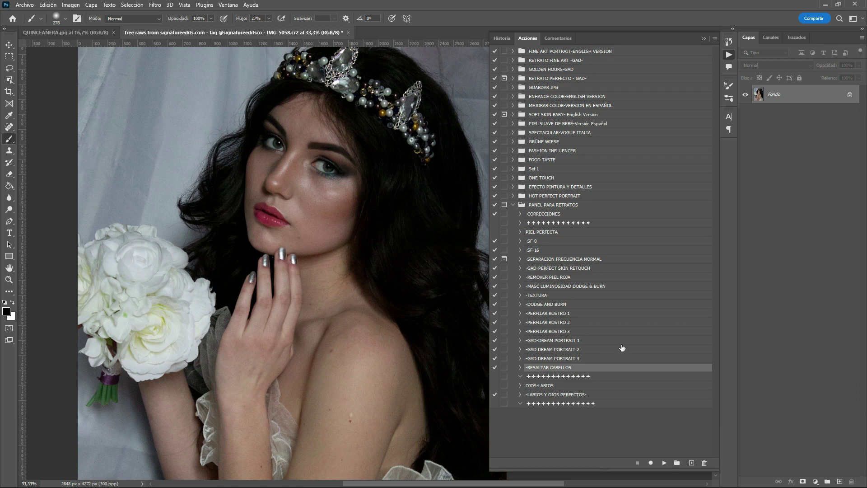
{"action": "left_click", "coordinate": [514, 205]}
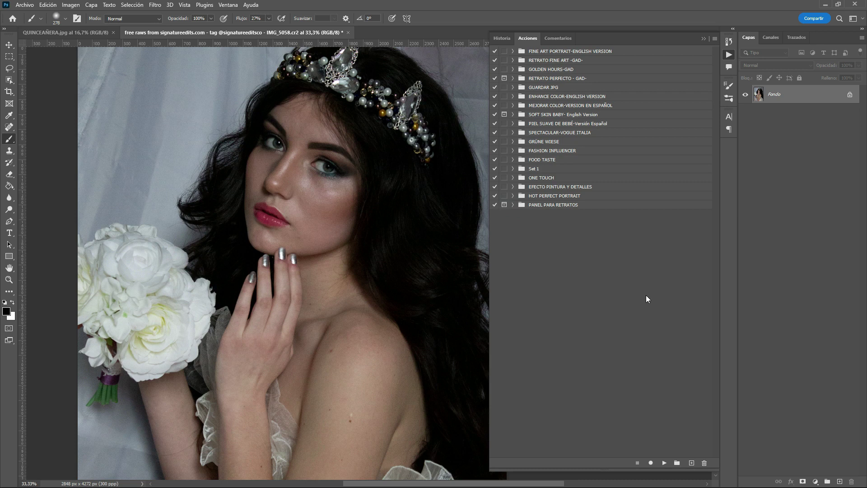
{"action": "left_click", "coordinate": [704, 39]}
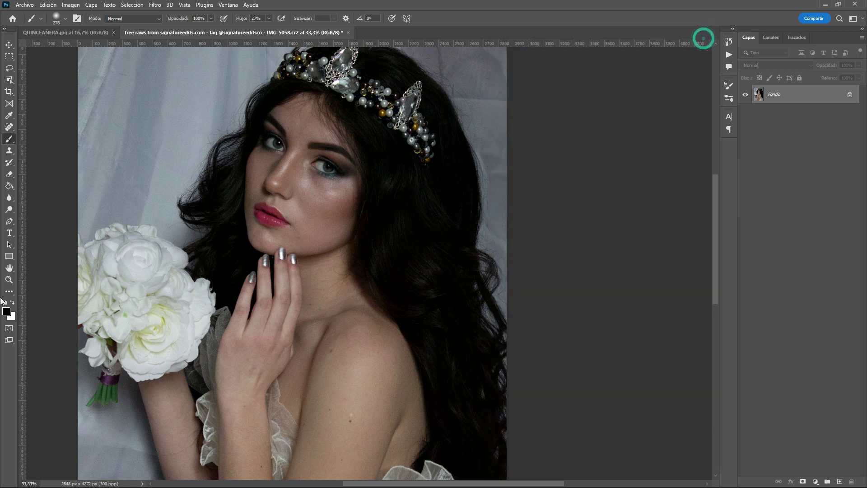
{"action": "left_click", "coordinate": [9, 280]}
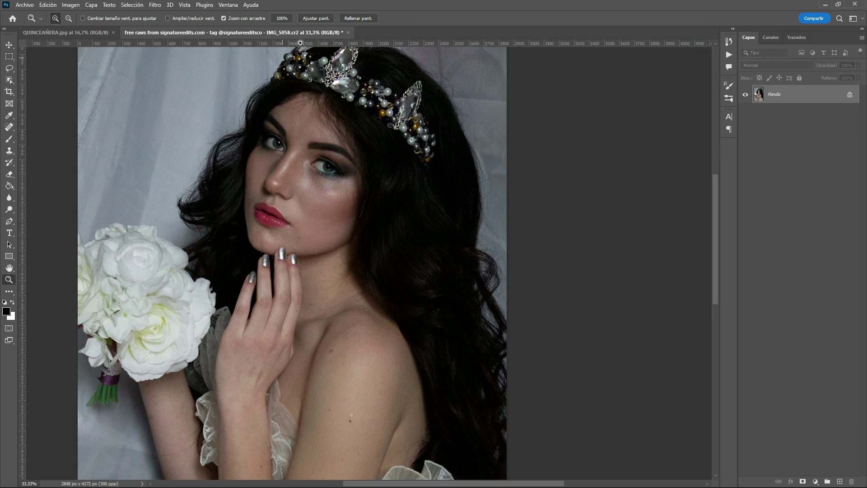
{"action": "left_click", "coordinate": [320, 19]}
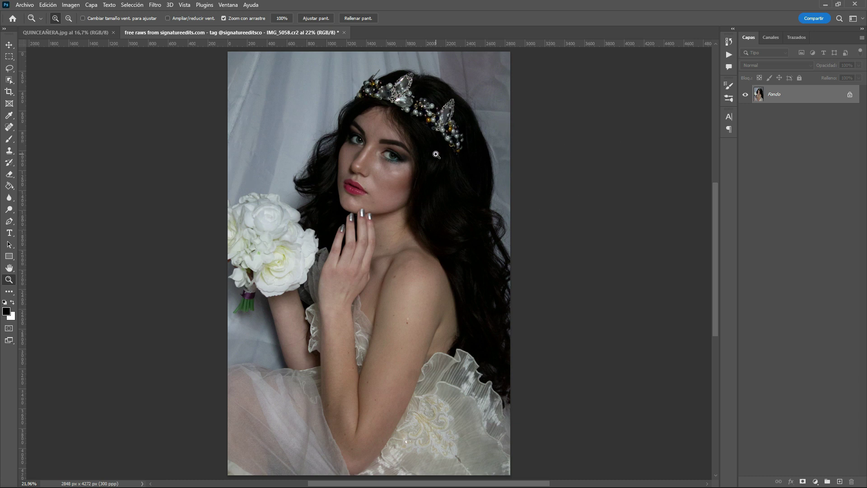
- Try opening FONDO with Open As and dismiss the cannot-open error
{"action": "left_click", "coordinate": [26, 5]}
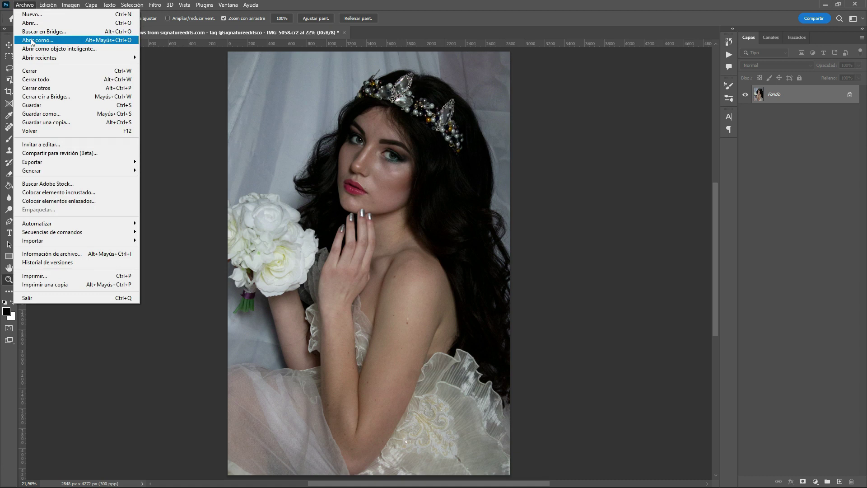
{"action": "left_click", "coordinate": [32, 40]}
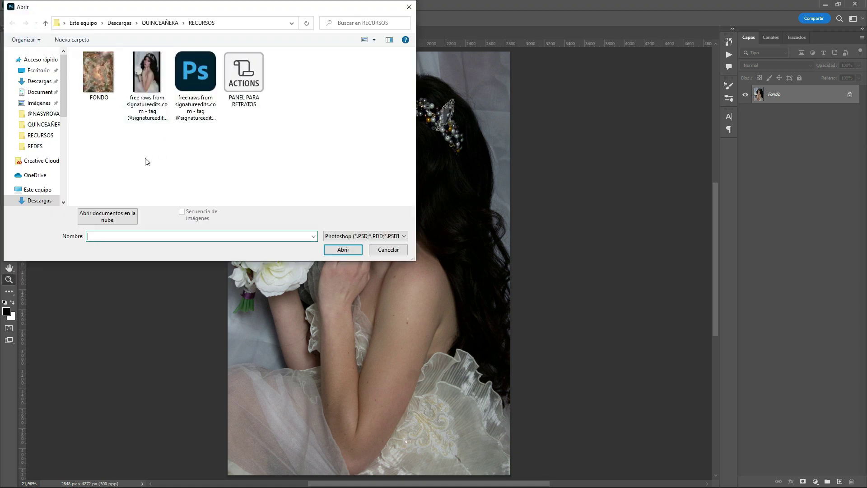
{"action": "left_click", "coordinate": [103, 72]}
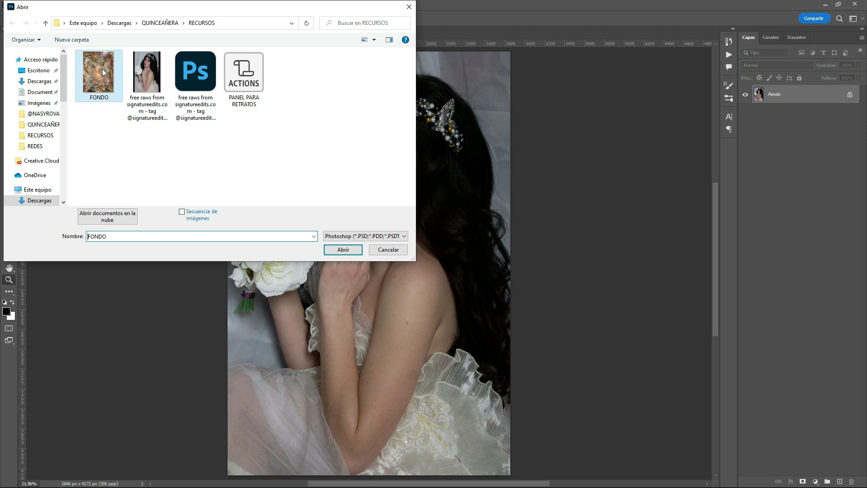
{"action": "left_click", "coordinate": [330, 248]}
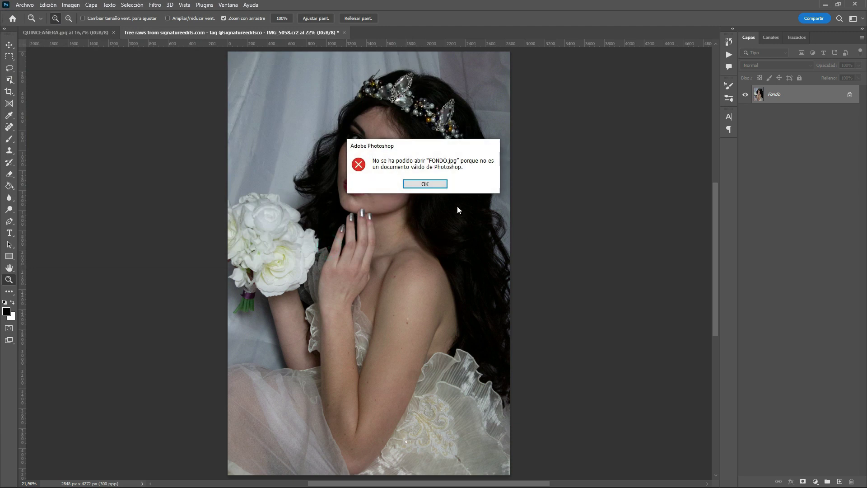
{"action": "left_click", "coordinate": [439, 185]}
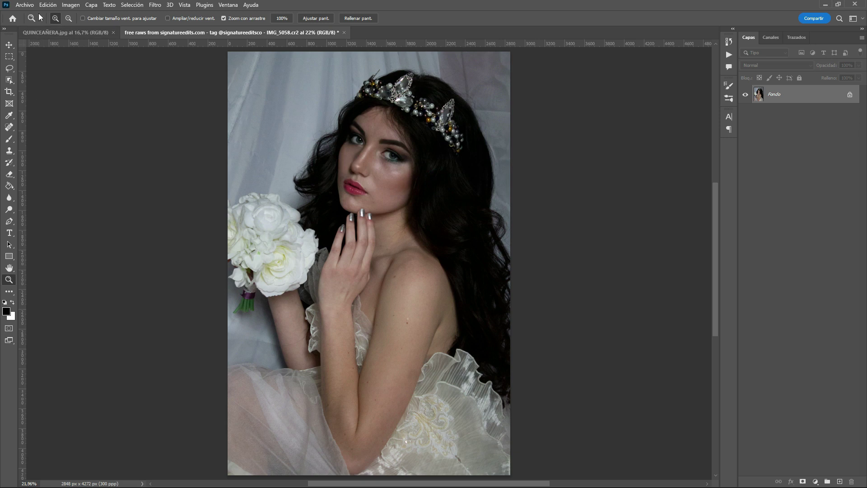
- Reopen FONDO with Open As, choosing Camera Raw as the file format
{"action": "left_click", "coordinate": [25, 5]}
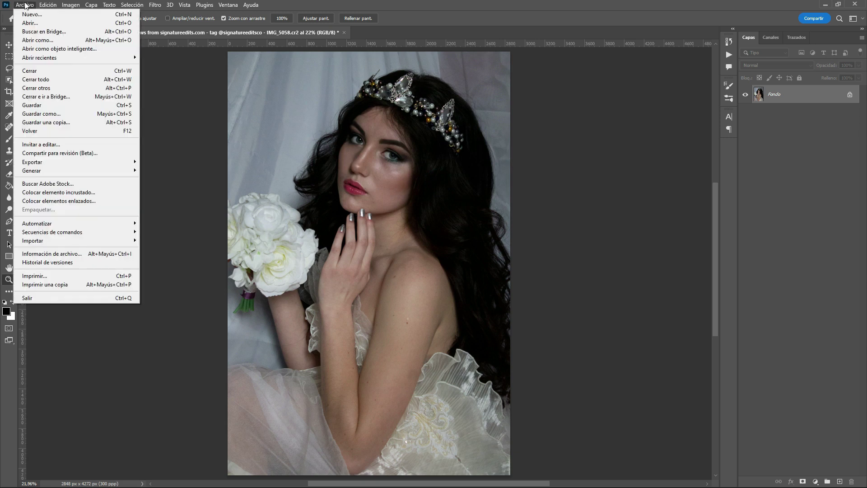
{"action": "left_click", "coordinate": [30, 23]}
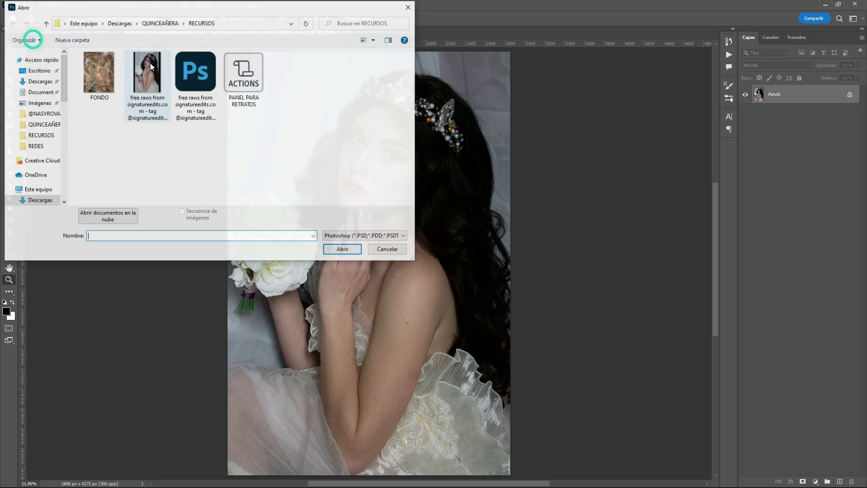
{"action": "left_click", "coordinate": [99, 79]}
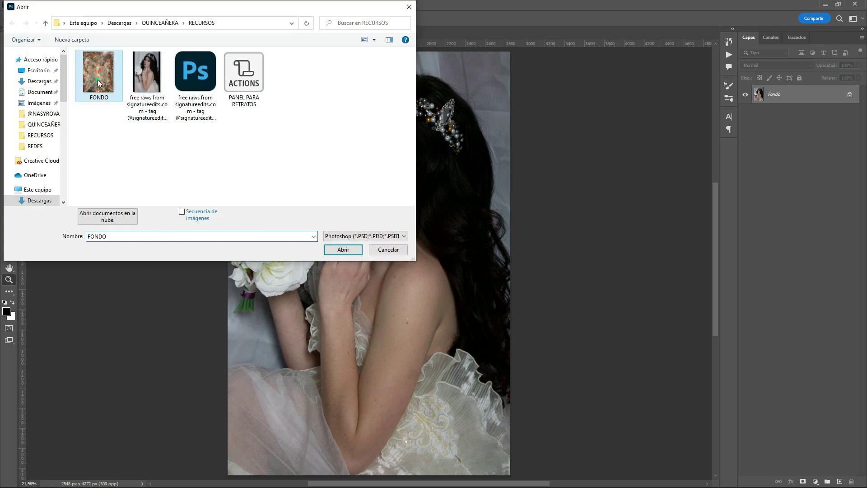
{"action": "left_click", "coordinate": [376, 236]}
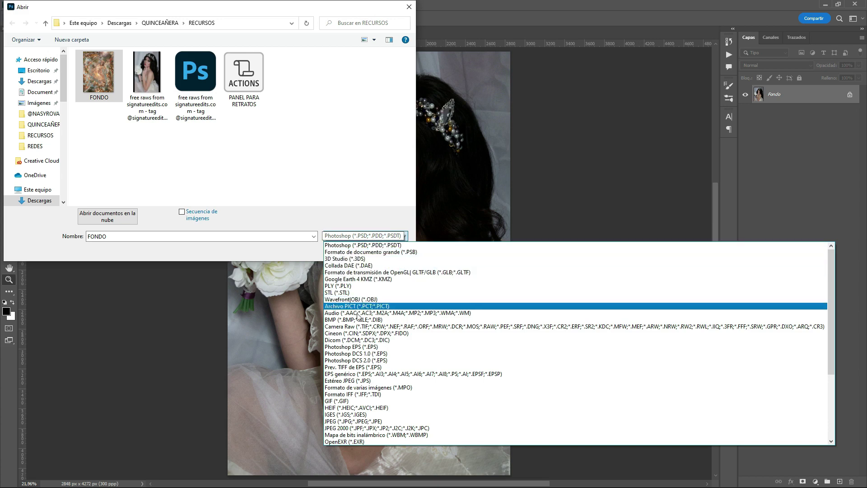
{"action": "left_click", "coordinate": [360, 327]}
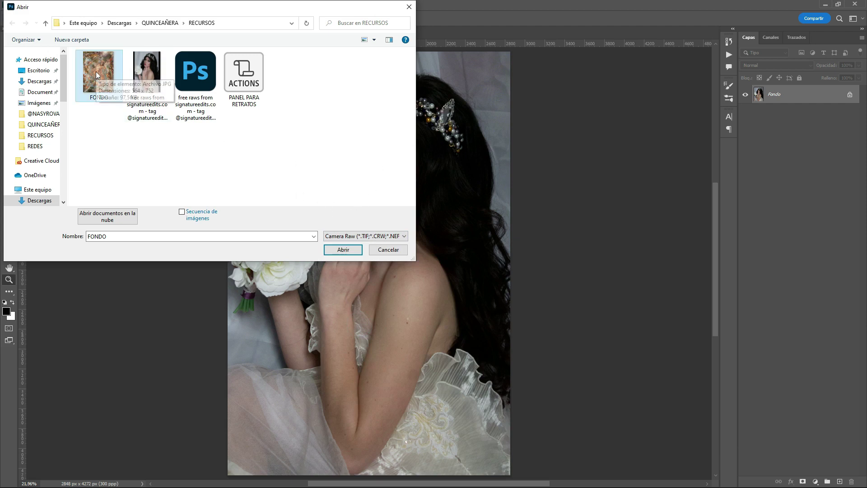
{"action": "left_click", "coordinate": [343, 250]}
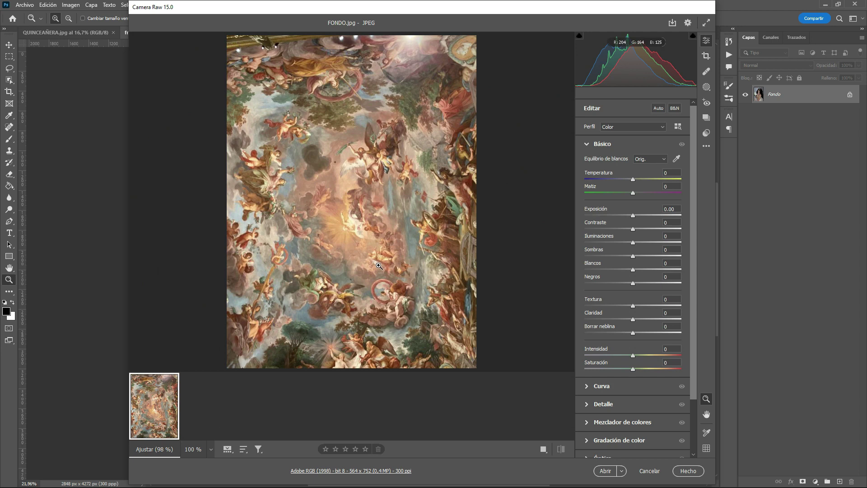
- Enhance FONDO with Super Resolution into a 1128 × 1504 FONDO-Mejorado.dng and select it
{"action": "right_click", "coordinate": [378, 266]}
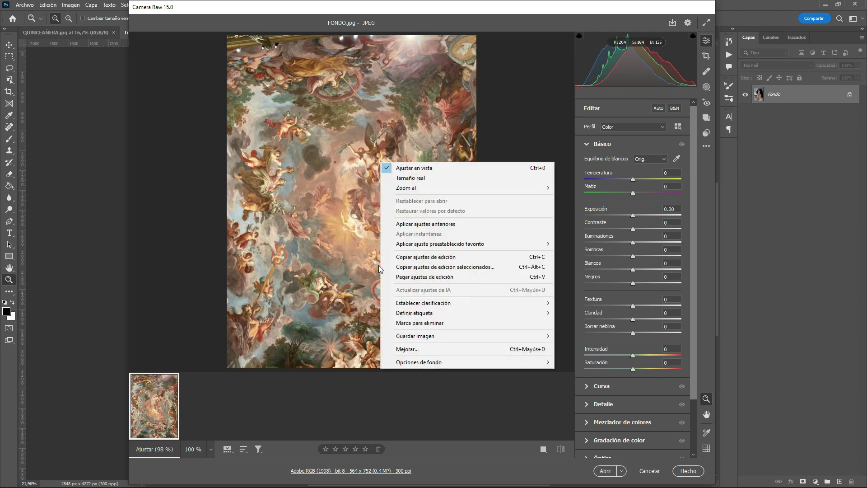
{"action": "left_click", "coordinate": [413, 350]}
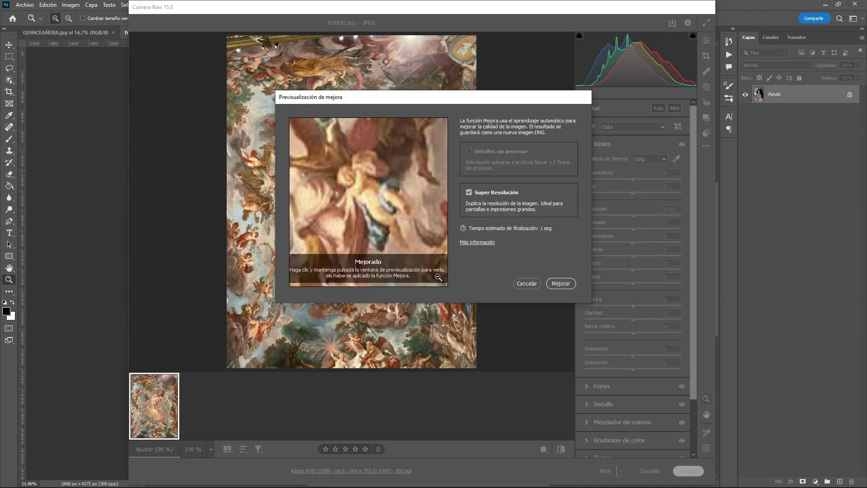
{"action": "left_click", "coordinate": [561, 283]}
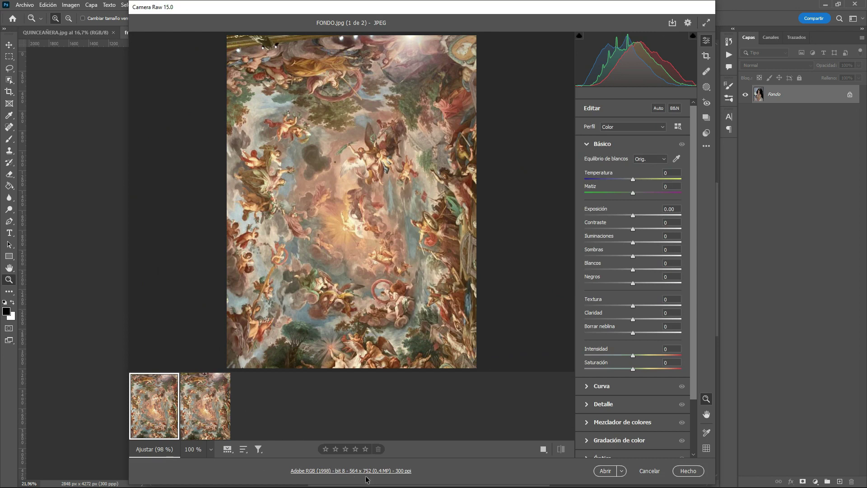
{"action": "left_click", "coordinate": [199, 406]}
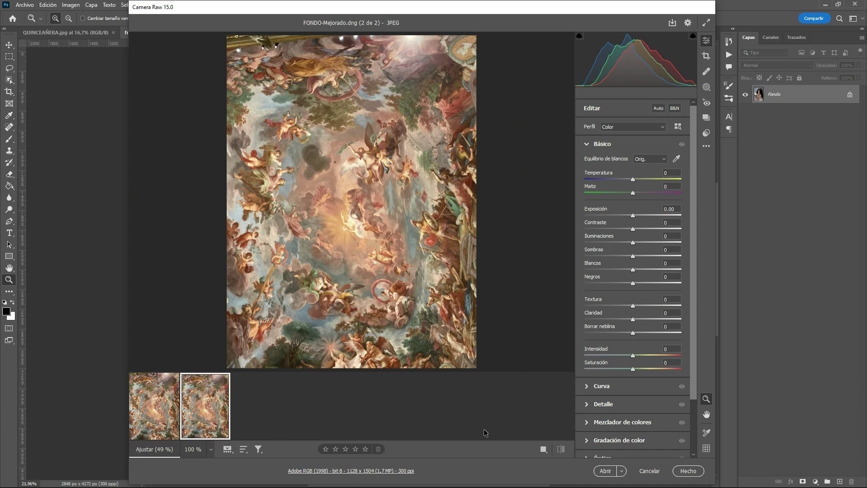
- Open the enhanced FONDO-Mejorado.dng from Camera Raw as a 1128 x 1504 px Photoshop document
{"action": "left_click", "coordinate": [607, 471]}
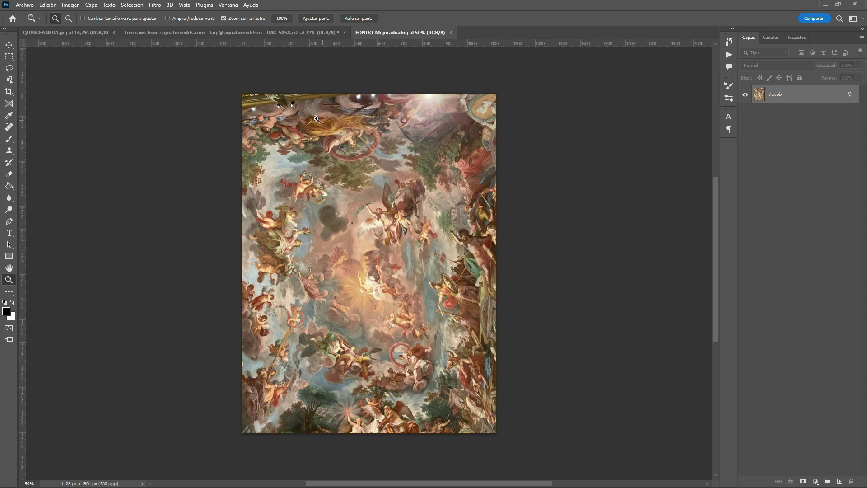
{"action": "left_click", "coordinate": [20, 7]}
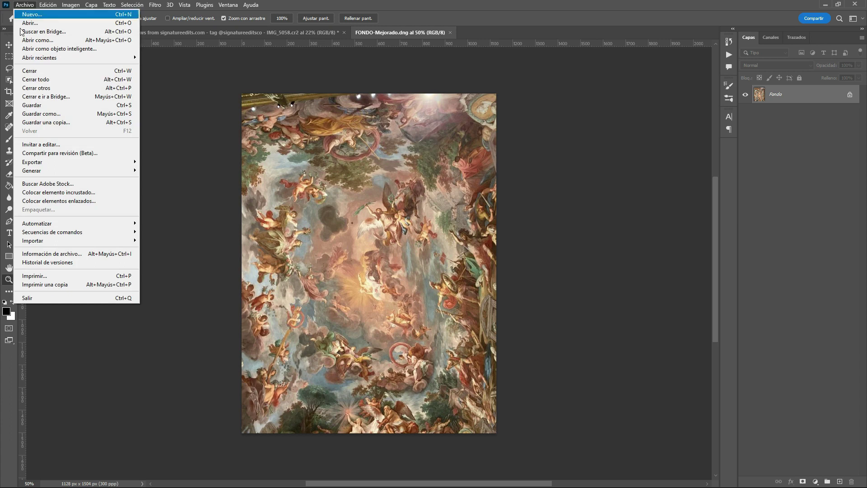
- Save the enhanced fresco as a JPEG copy, FONDO-Mejorado copia, in the RECURSOS folder
{"action": "left_click", "coordinate": [40, 124]}
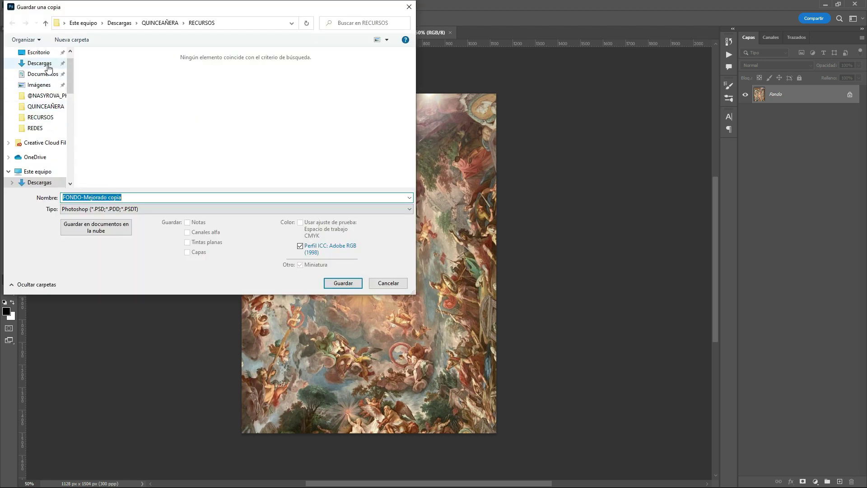
{"action": "left_click", "coordinate": [166, 209]}
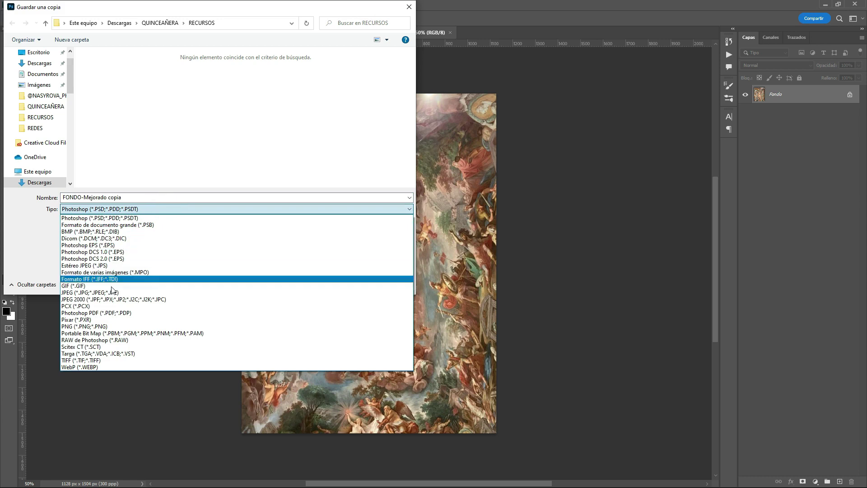
{"action": "left_click", "coordinate": [110, 292]}
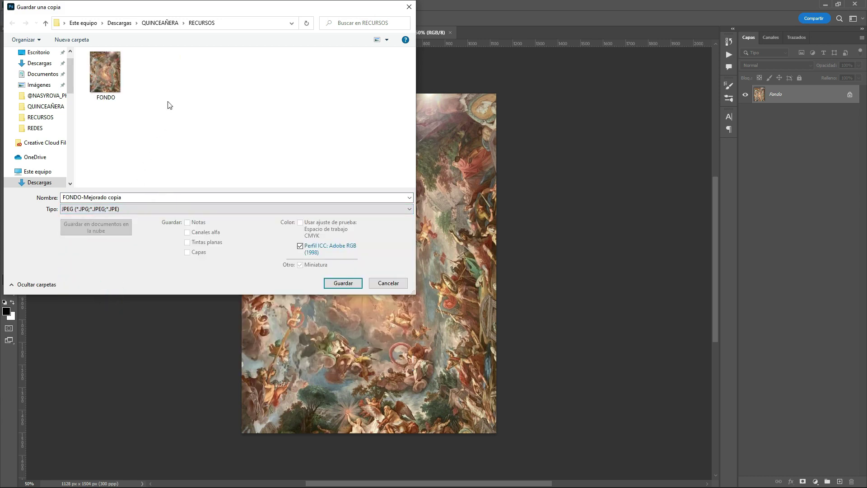
{"action": "mouse_move", "coordinate": [104, 72]}
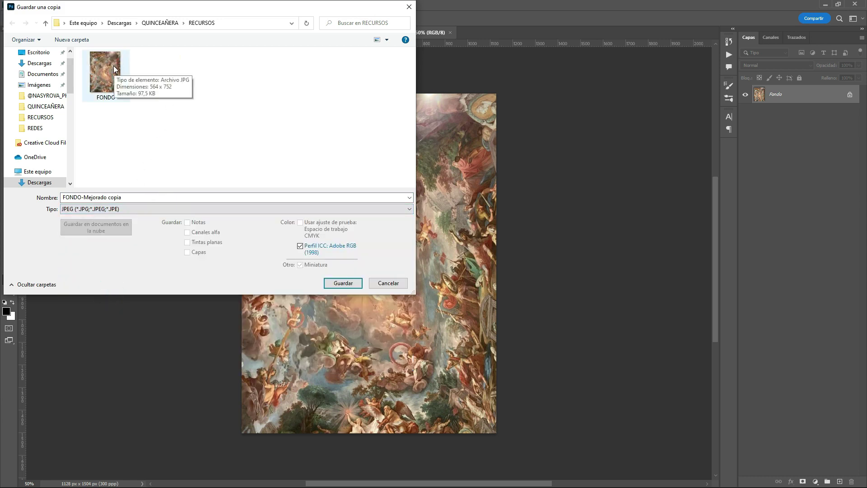
{"action": "left_click", "coordinate": [139, 199]}
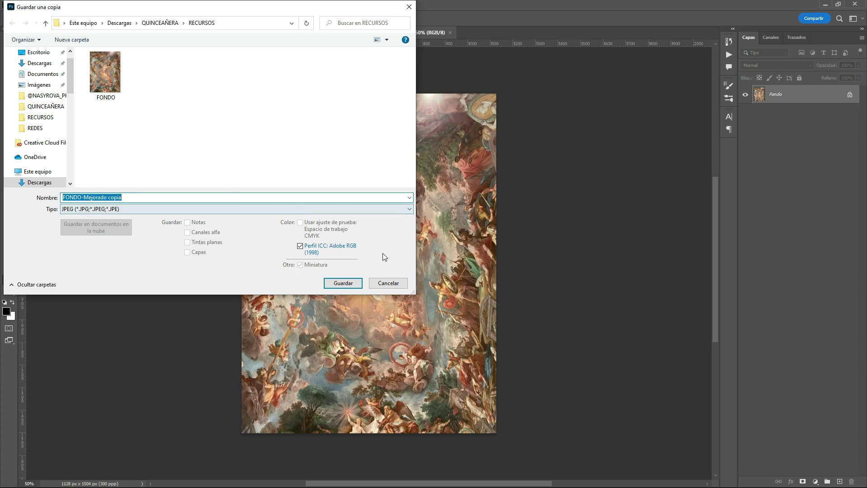
{"action": "left_click", "coordinate": [349, 286]}
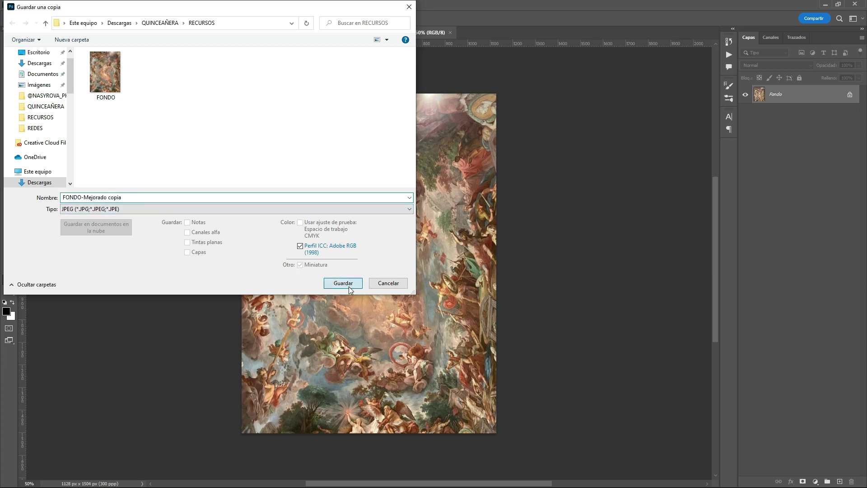
{"action": "left_click", "coordinate": [487, 126]}
{"action": "key", "text": "z"}
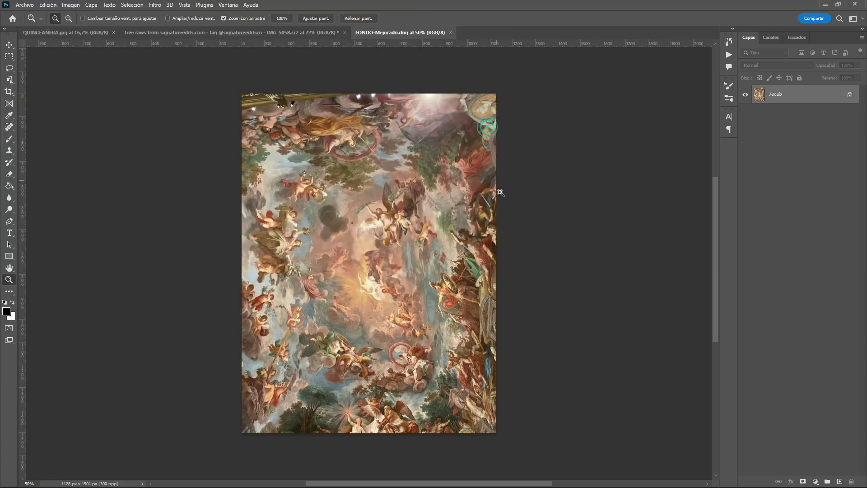
- Close FONDO-Mejorado.dng without saving and choose FONDO-Mejorado copia to open in Camera Raw format
{"action": "left_click", "coordinate": [451, 32]}
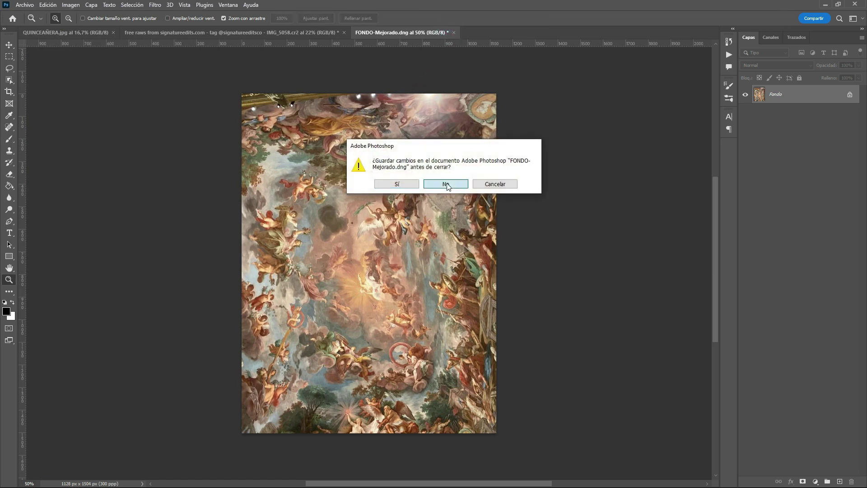
{"action": "left_click", "coordinate": [446, 184]}
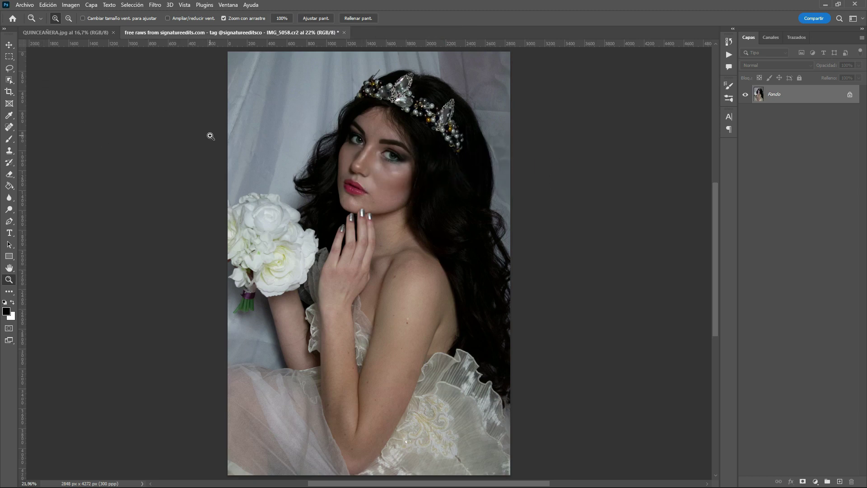
{"action": "left_click", "coordinate": [27, 7]}
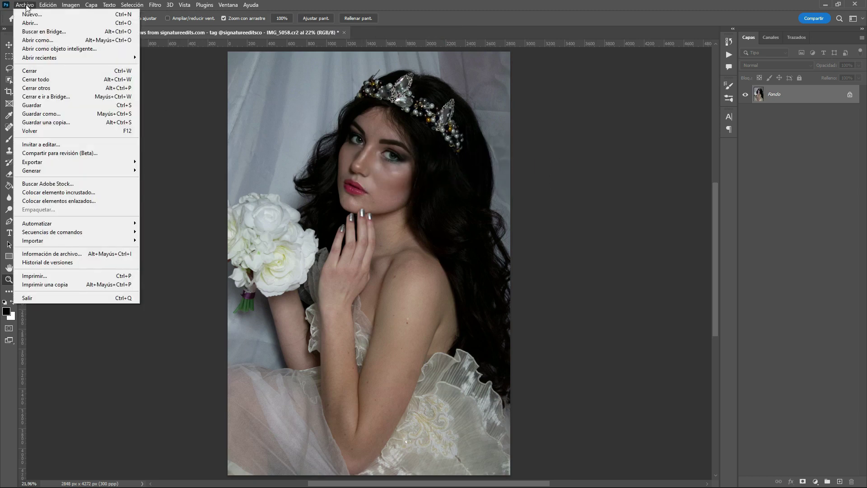
{"action": "left_click", "coordinate": [38, 42]}
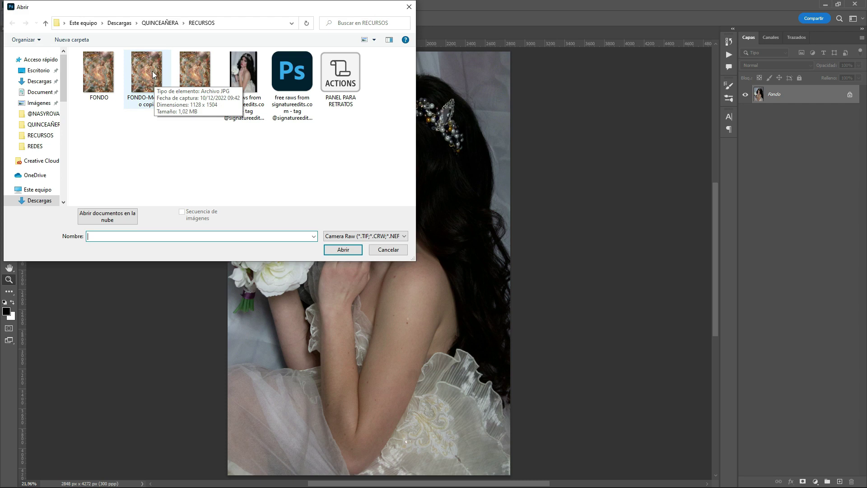
{"action": "left_click", "coordinate": [153, 75]}
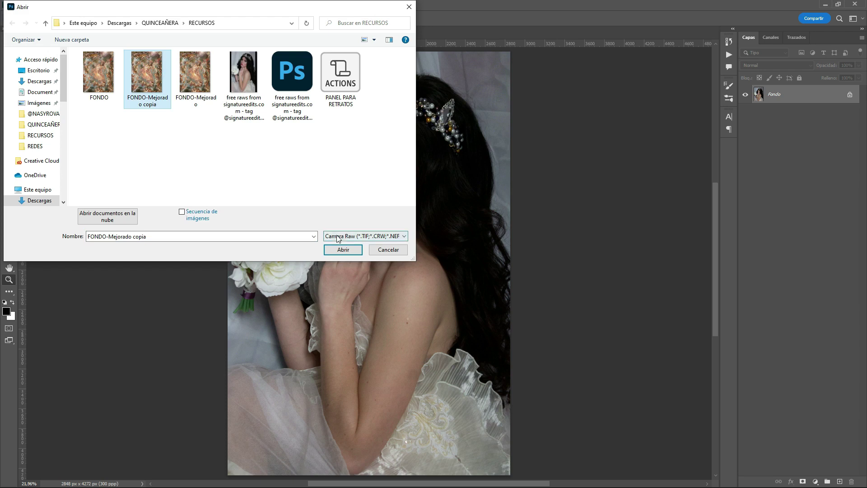
- Enhance FONDO-Mejorado copia with Super Resolution and open the resulting 2256 × 3008 px DNG
{"action": "left_click", "coordinate": [343, 249]}
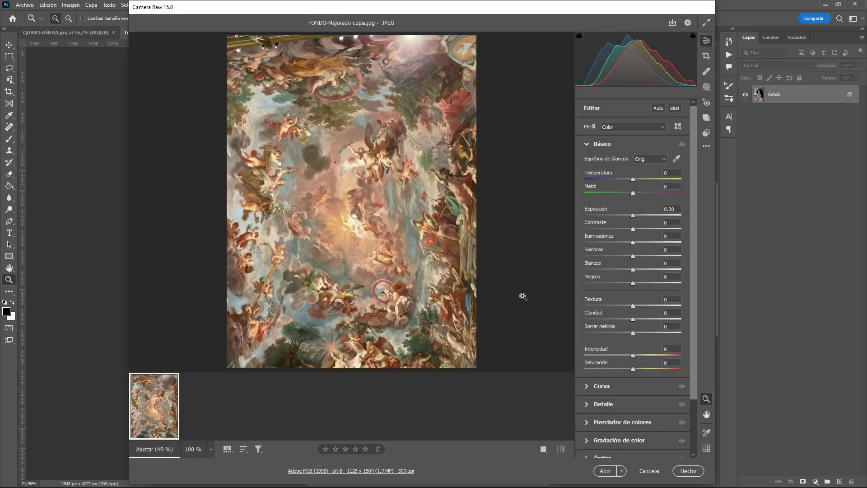
{"action": "right_click", "coordinate": [408, 296]}
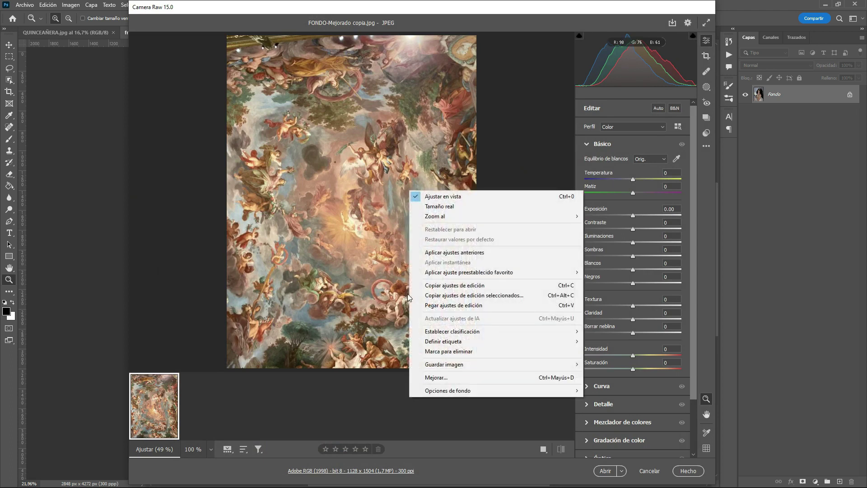
{"action": "left_click", "coordinate": [458, 379]}
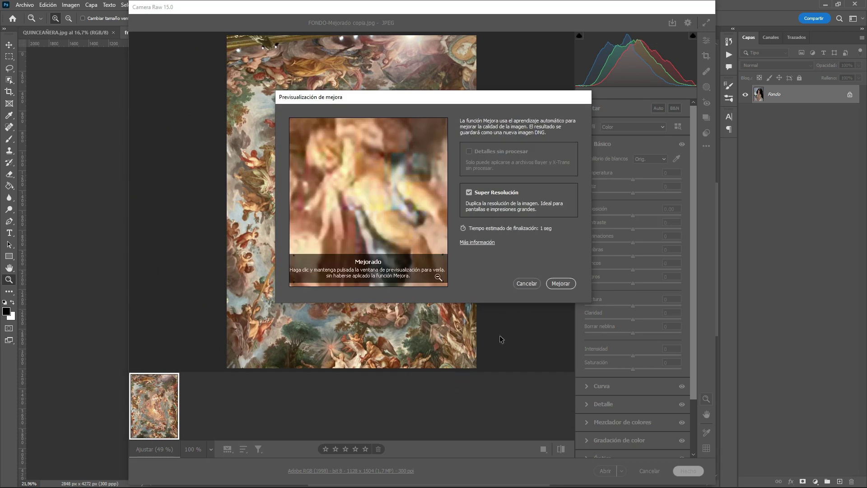
{"action": "left_click", "coordinate": [563, 286]}
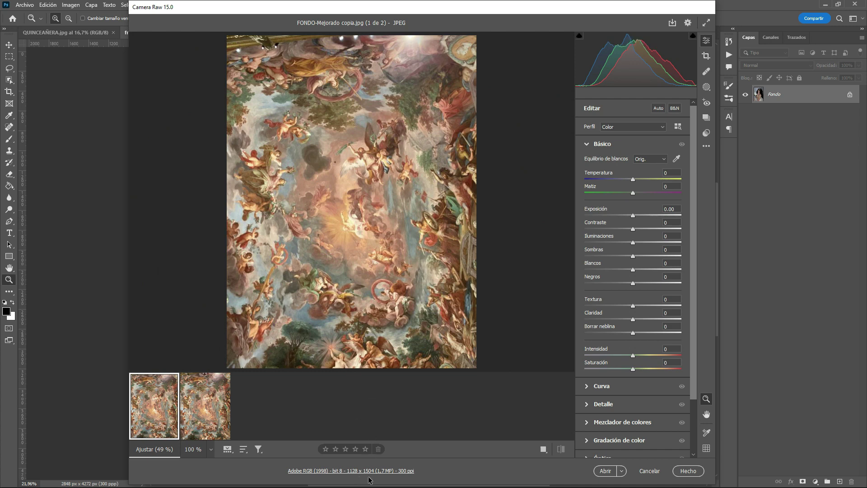
{"action": "mouse_move", "coordinate": [205, 406]}
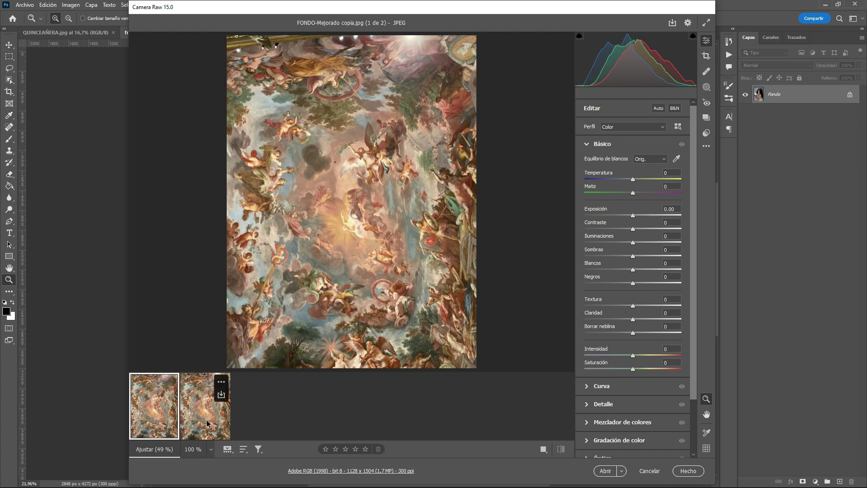
{"action": "left_click", "coordinate": [207, 423]}
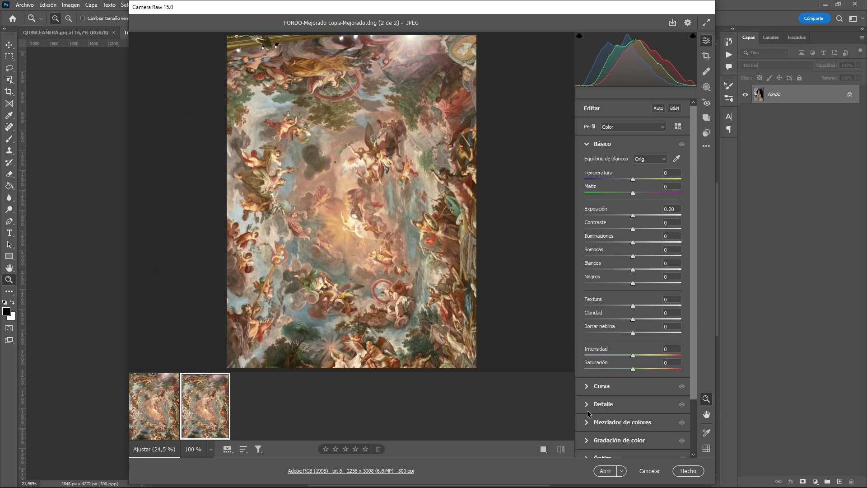
{"action": "left_click", "coordinate": [606, 471]}
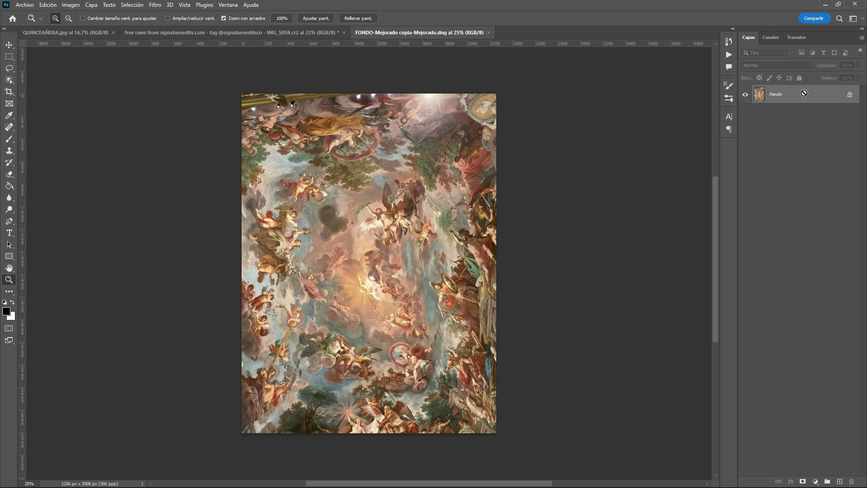
- Duplicate the background layer and apply a High Pass filter of radius 4 to the copy
{"action": "key", "text": "ctrl+j"}
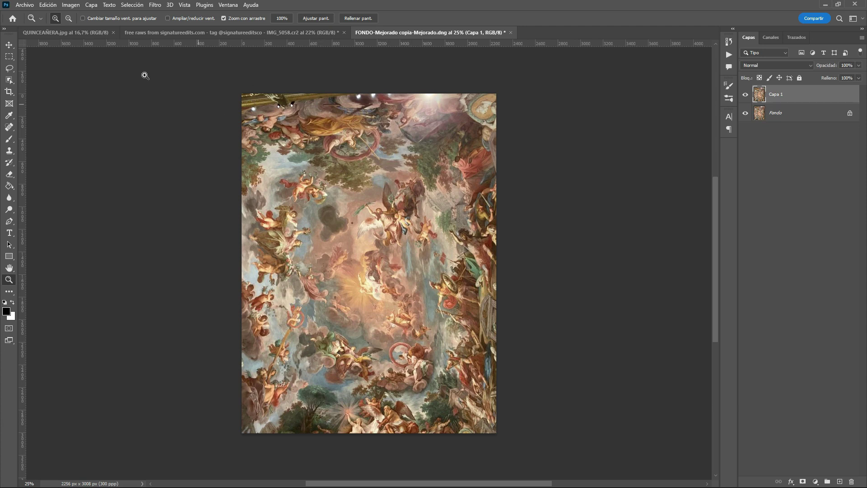
{"action": "left_click", "coordinate": [155, 5]}
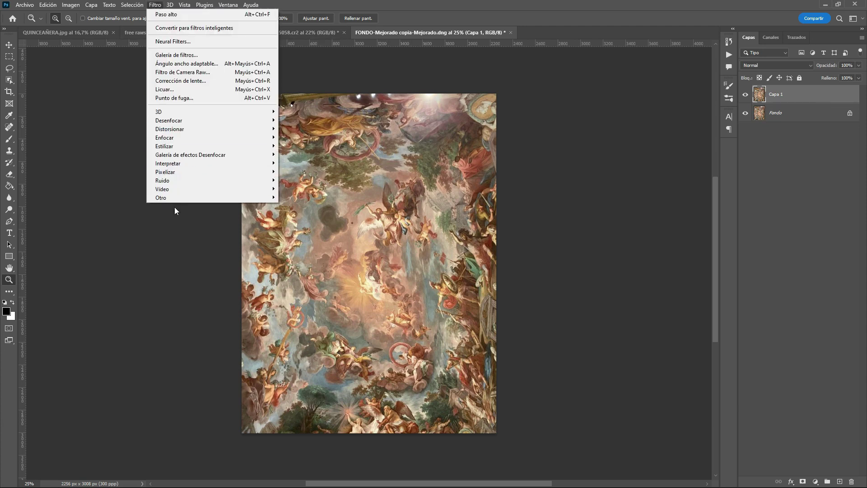
{"action": "mouse_move", "coordinate": [204, 197]}
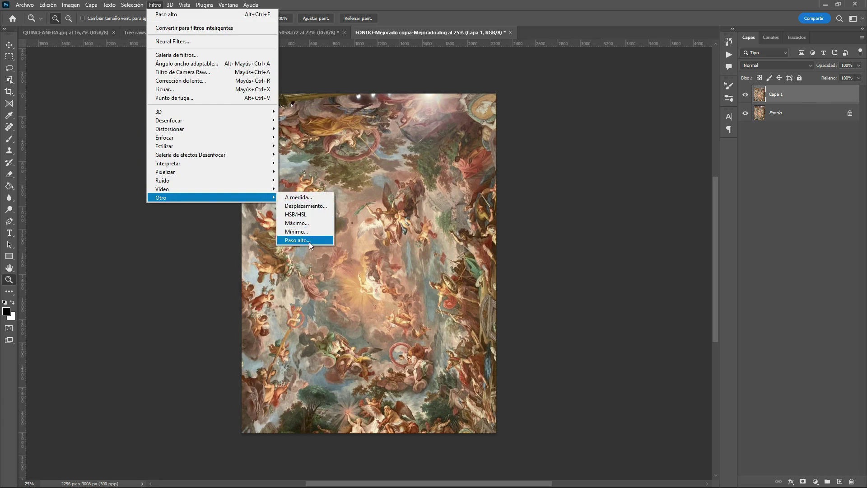
{"action": "left_click", "coordinate": [309, 241]}
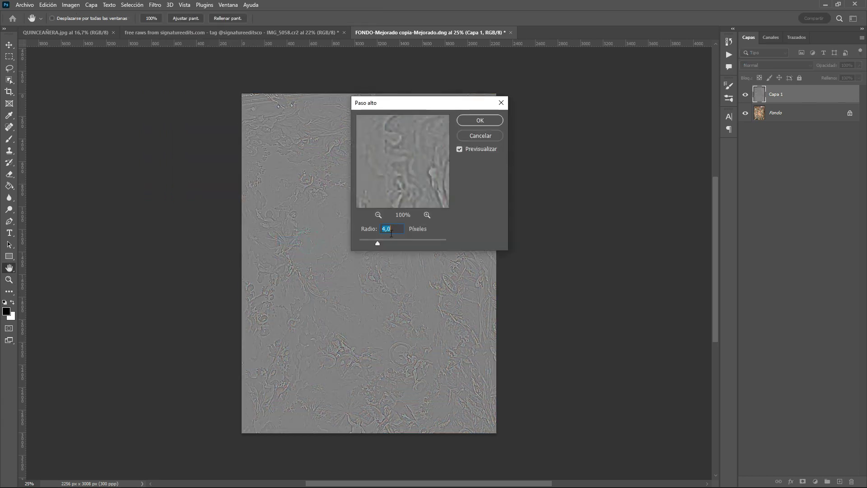
{"action": "left_click", "coordinate": [473, 121]}
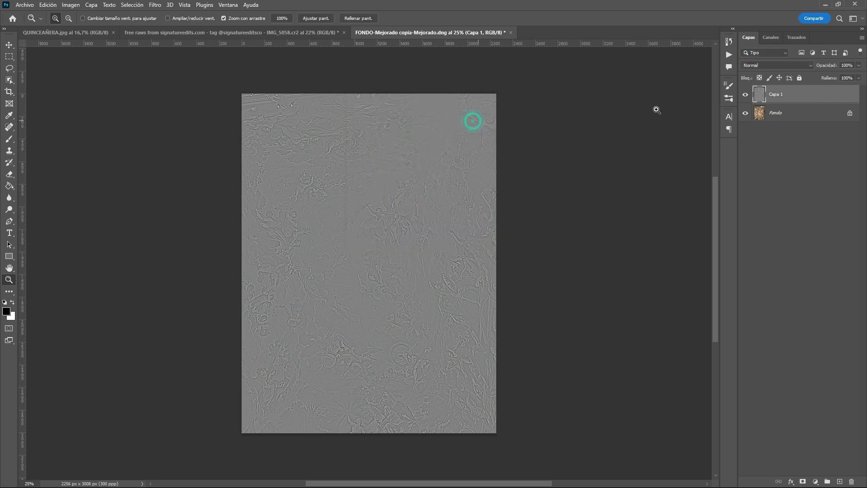
- Blend the high-pass layer in Superponer (Overlay) mode and toggle its visibility to compare
{"action": "left_click", "coordinate": [780, 66]}
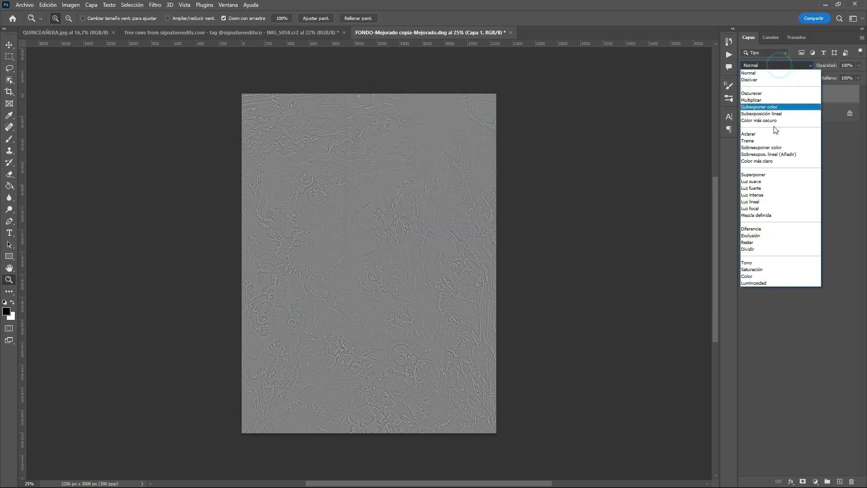
{"action": "left_click", "coordinate": [767, 175]}
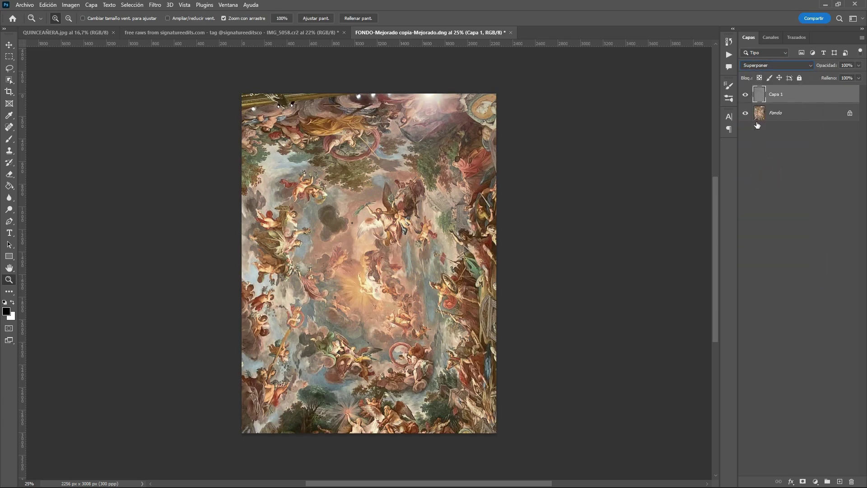
{"action": "left_click", "coordinate": [746, 95]}
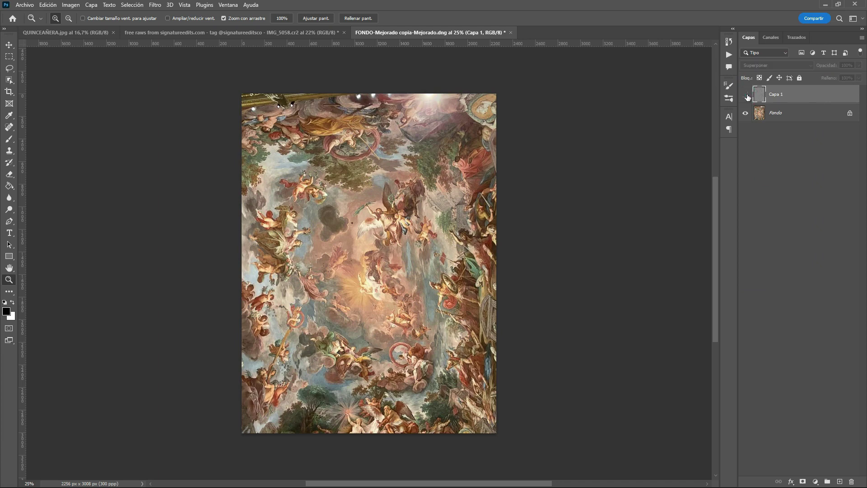
{"action": "left_click", "coordinate": [746, 95]}
{"action": "left_click", "coordinate": [827, 96]}
- Save a JPEG copy named FONDO LISTO PARA EDICION in RECURSOS, accepting the JPEG options
{"action": "left_click", "coordinate": [25, 5]}
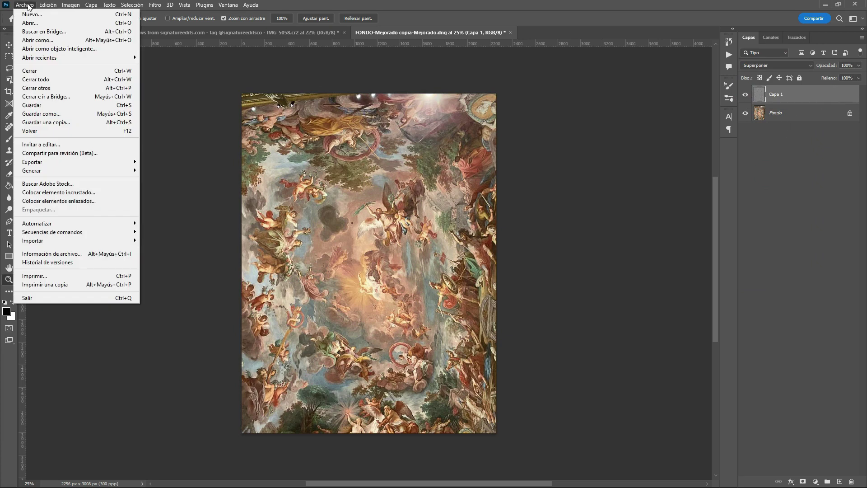
{"action": "left_click", "coordinate": [48, 123]}
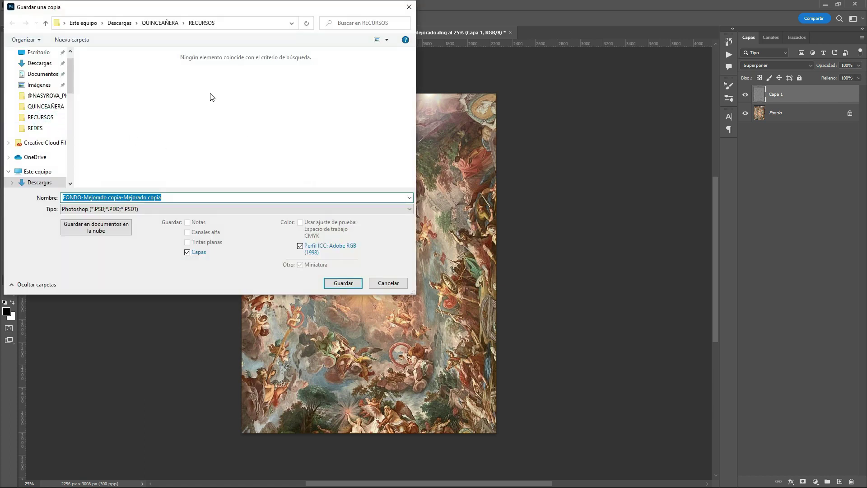
{"action": "left_click", "coordinate": [185, 206]}
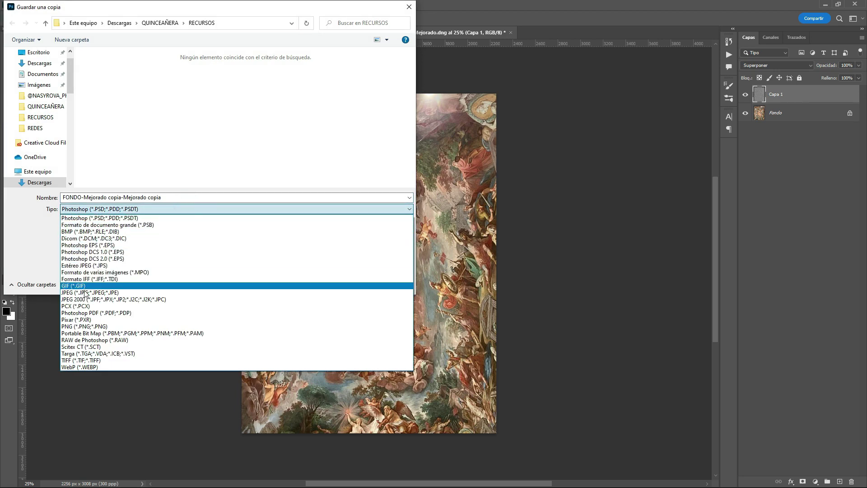
{"action": "left_click", "coordinate": [83, 291]}
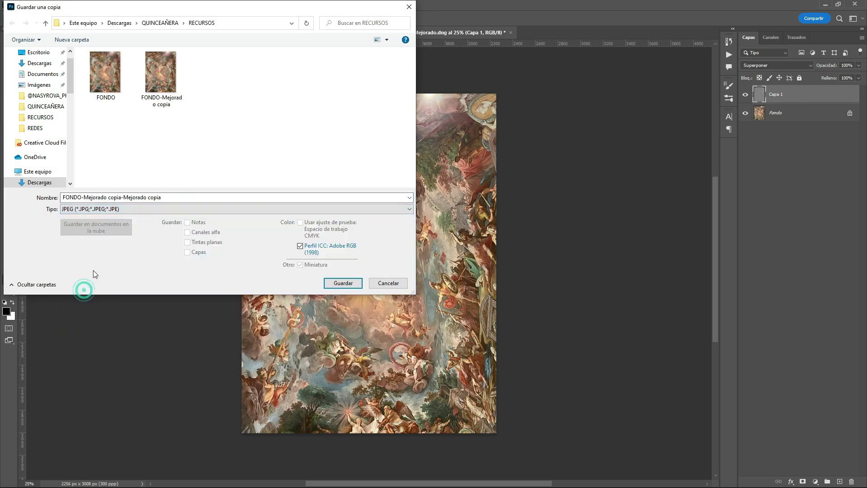
{"action": "triple_click", "coordinate": [178, 196]}
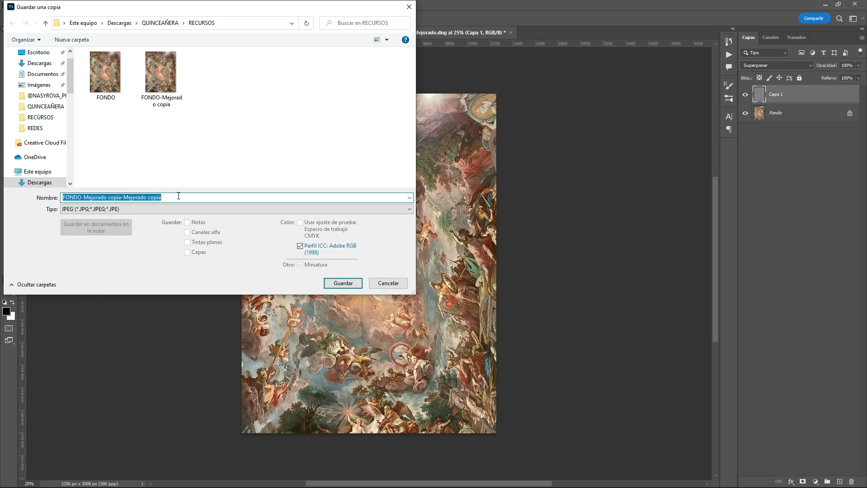
{"action": "type", "text": "fon"}
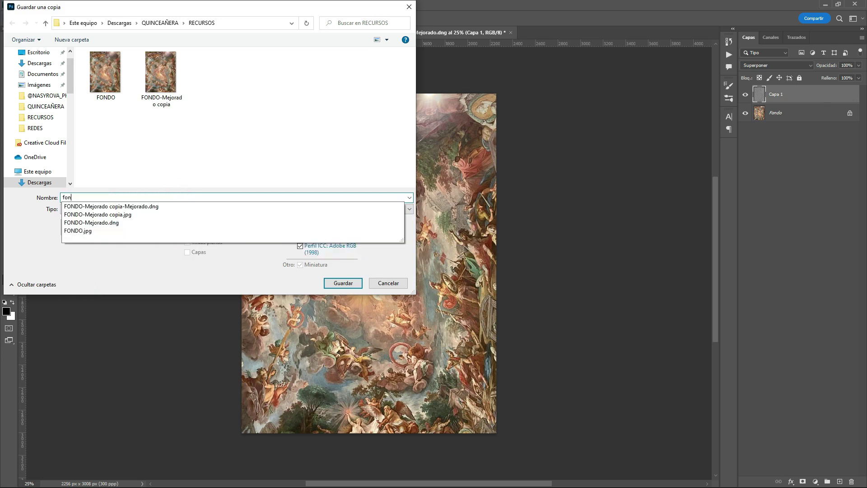
{"action": "key", "text": "BackSpace"}
{"action": "key", "text": "BackSpace"}
{"action": "key", "text": "BackSpace"}
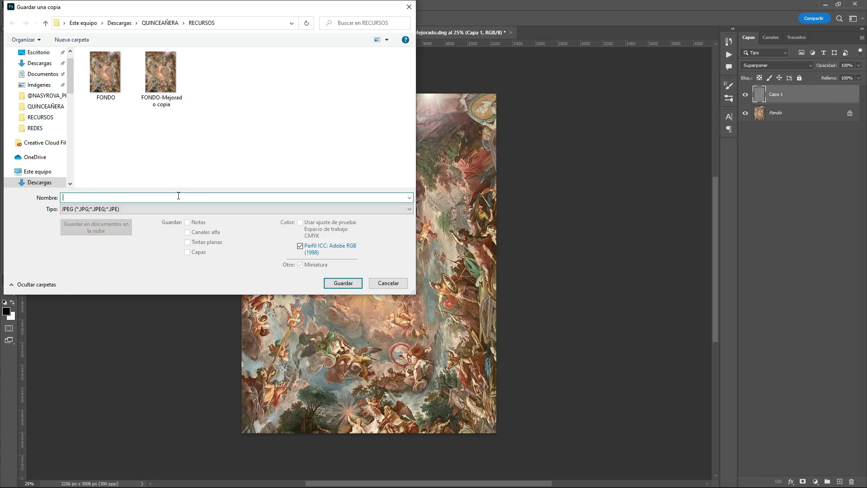
{"action": "type", "text": "FONDO LISTO PARA EDICION"}
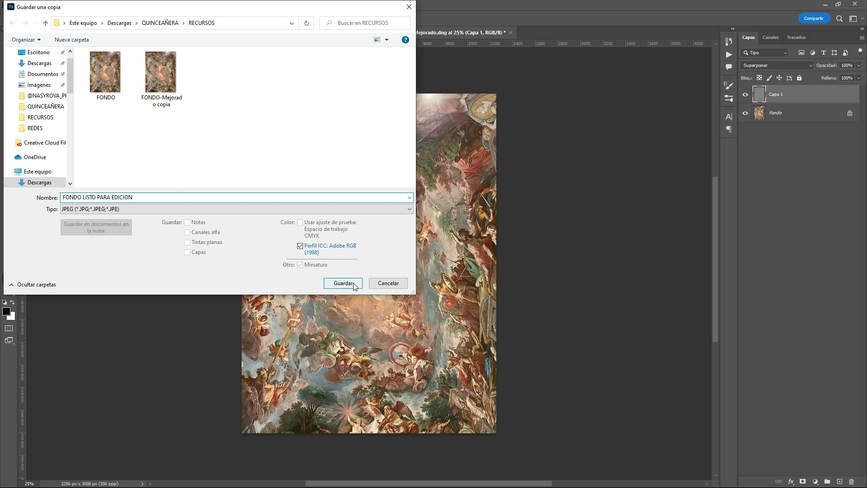
{"action": "left_click", "coordinate": [339, 283]}
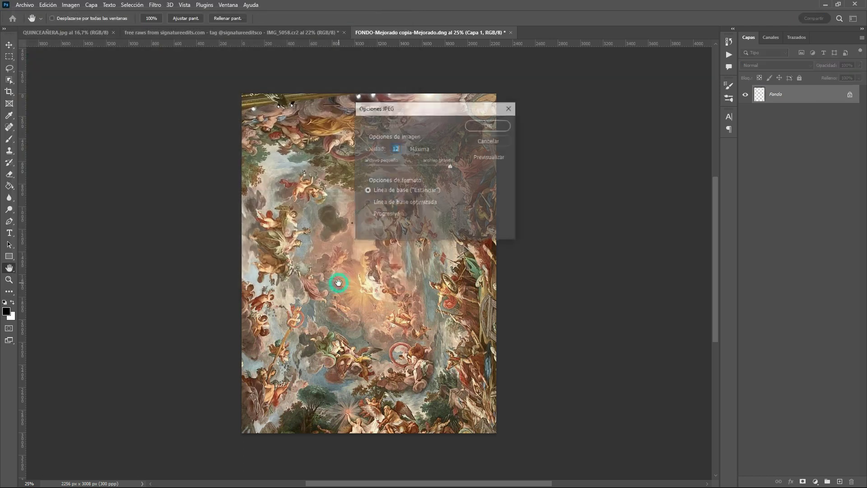
{"action": "left_click", "coordinate": [484, 127]}
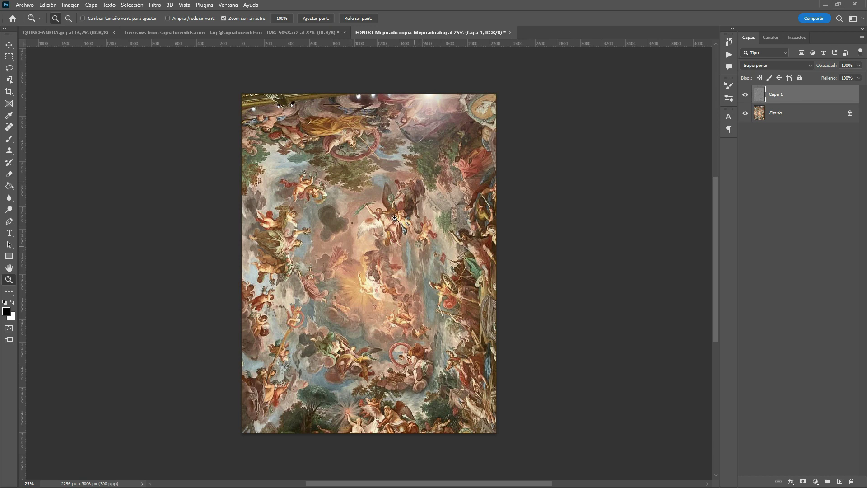
{"action": "left_click", "coordinate": [391, 298]}
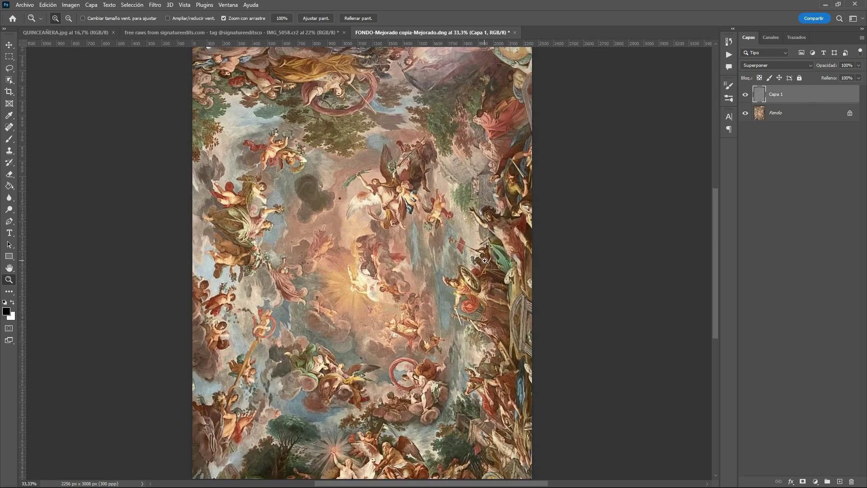
{"action": "scroll", "coordinate": [485, 261], "scroll_direction": "down", "scroll_amount": 1}
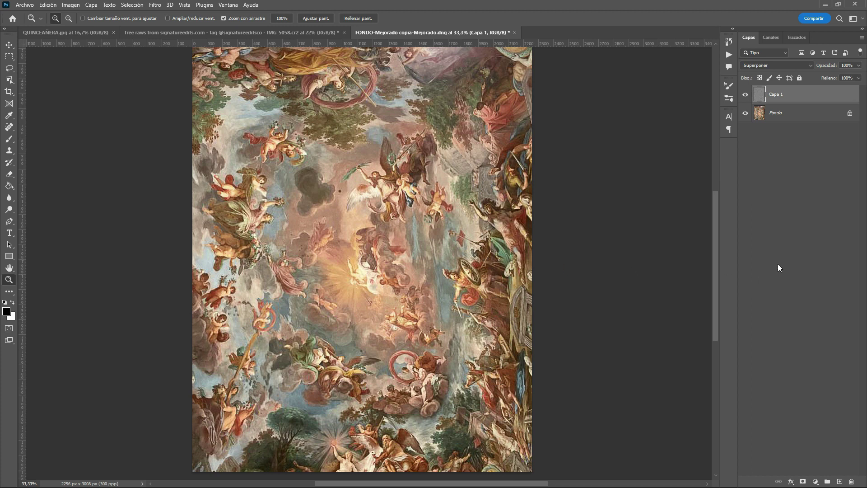